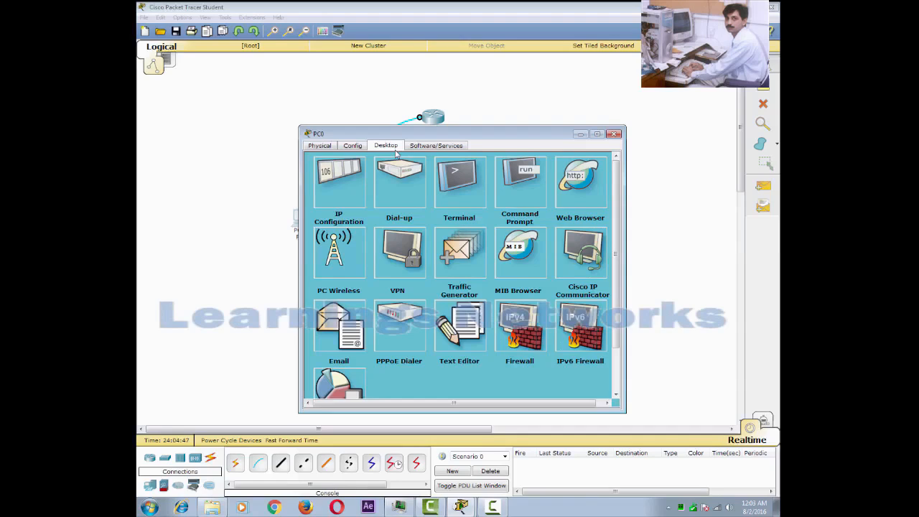
# Start PC0's terminal session with the default 9600 bps port settings.
pyautogui.click(458, 185)
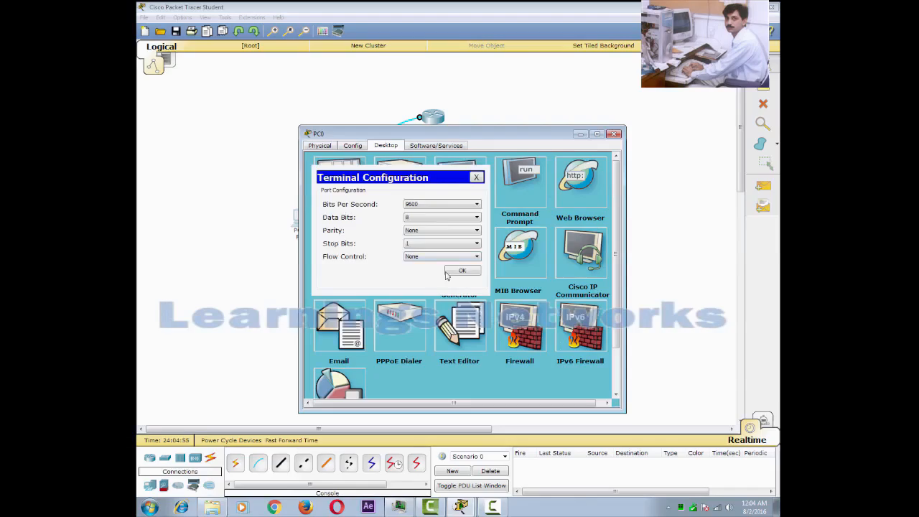
pyautogui.click(463, 271)
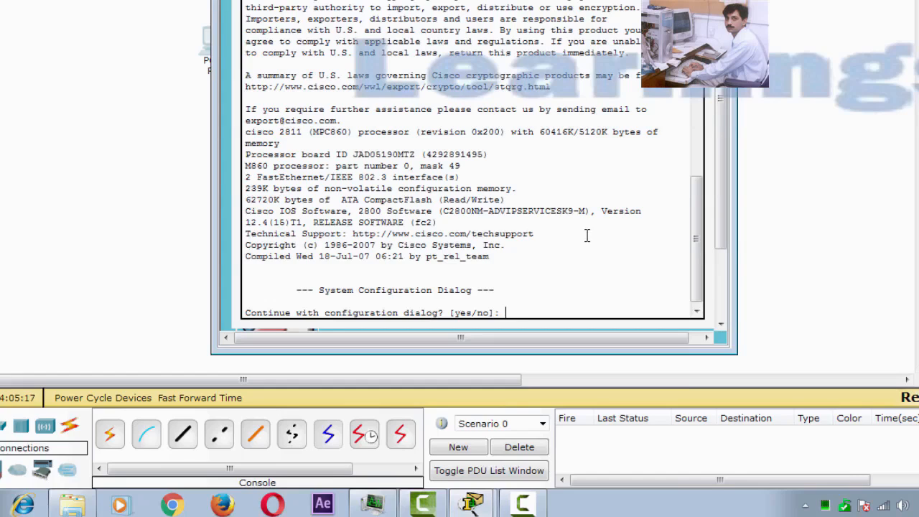
# Decline the initial configuration dialog and enter privileged mode with enable.
pyautogui.write('no')
pyautogui.press('Return')
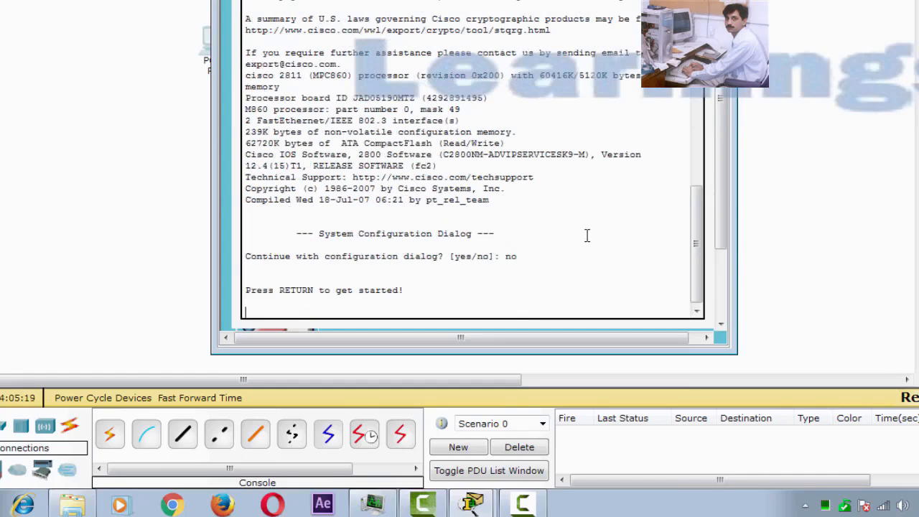
pyautogui.press('Return')
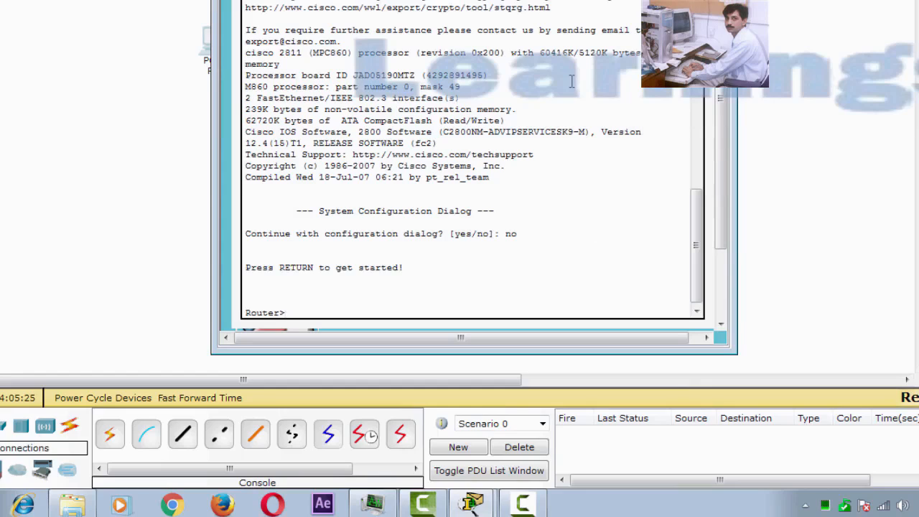
pyautogui.write('en')
pyautogui.press('Tab')
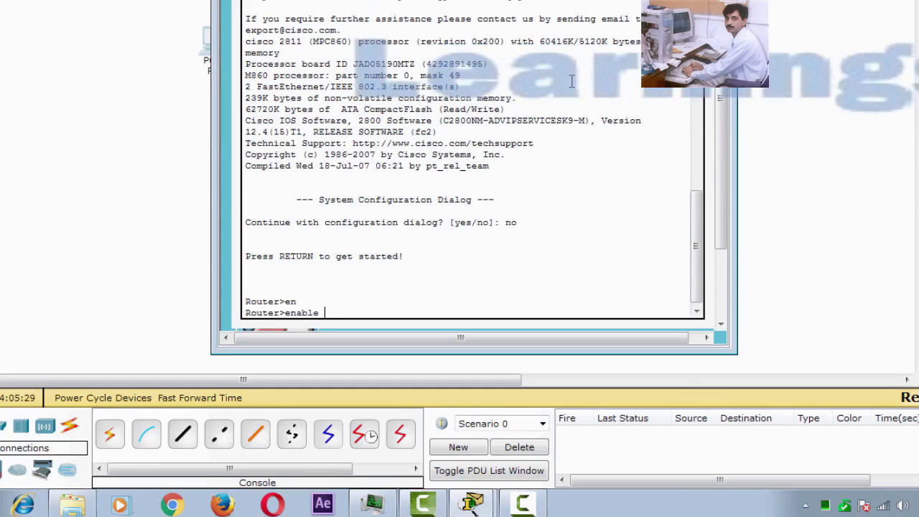
pyautogui.press('Return')
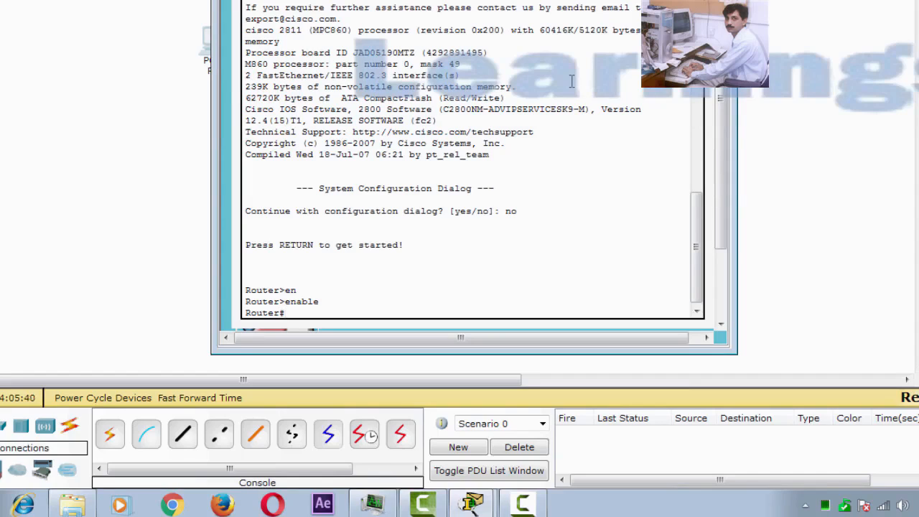
# List the router's running configuration with show run through to the end.
pyautogui.write('show run')
pyautogui.press('Return')
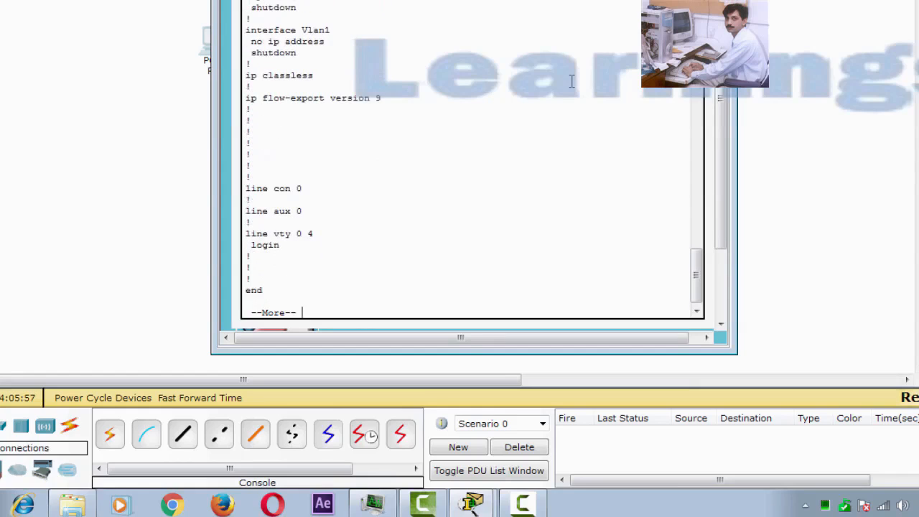
pyautogui.press('Return')
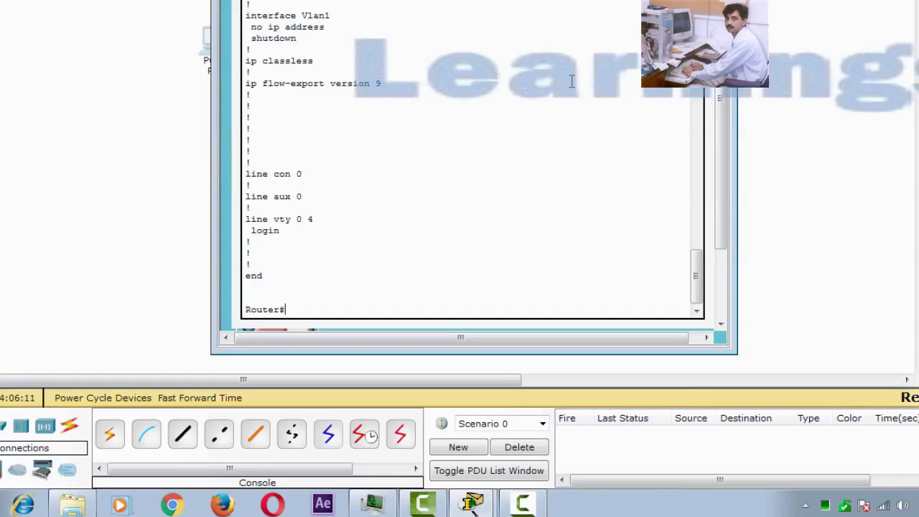
# Enter global configuration mode and set the router's enable password.
pyautogui.write('confi')
pyautogui.press('Tab')
pyautogui.write('t')
pyautogui.press('Return')
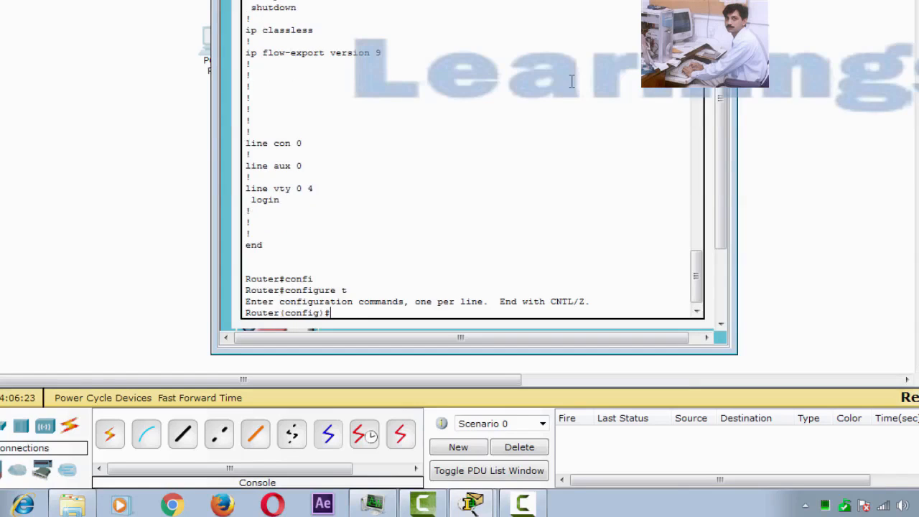
pyautogui.write('en')
pyautogui.press('Tab')
pyautogui.write('a')
pyautogui.press('Tab')
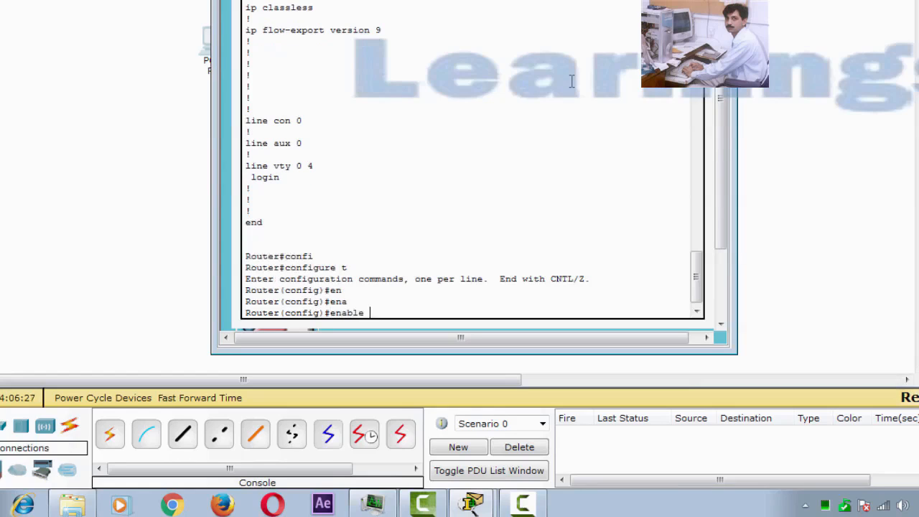
pyautogui.write('pass')
pyautogui.press('Tab')
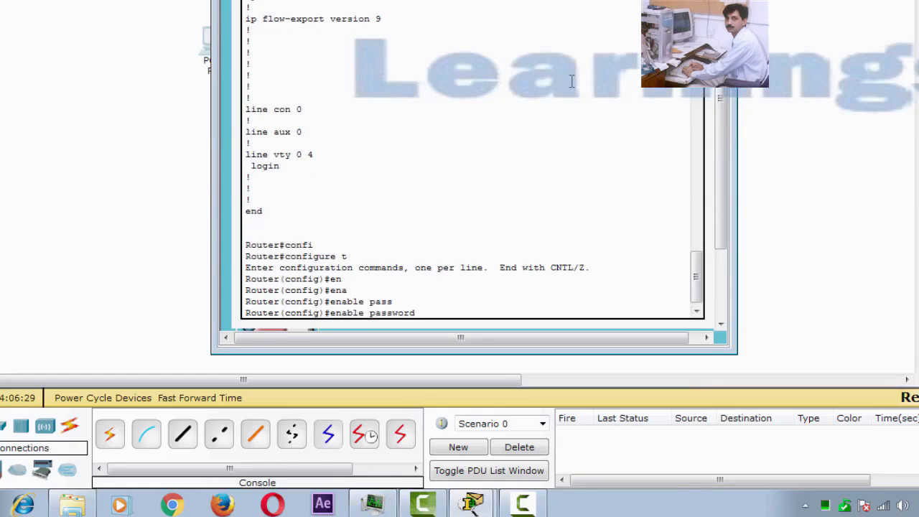
pyautogui.write('cisco')
pyautogui.press('Return')
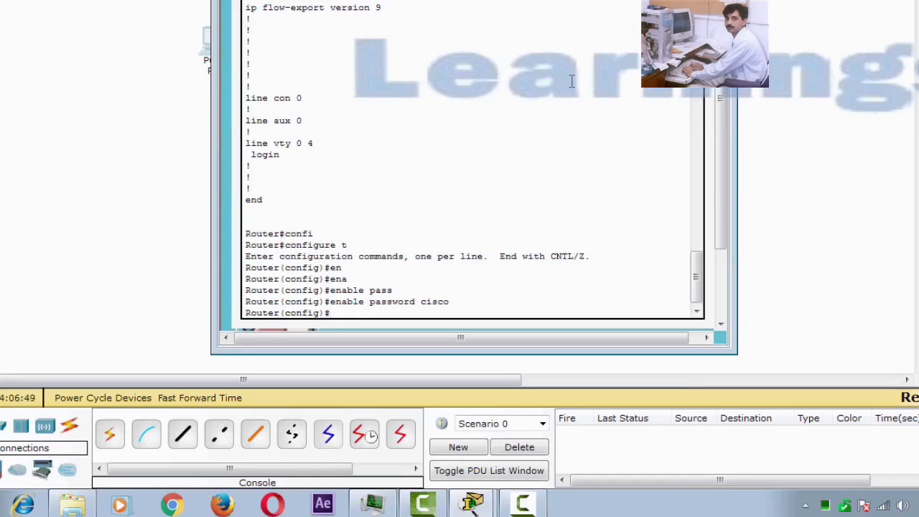
# Set a login password on VTY lines 0 to 4.
pyautogui.write('line vty 0 4')
pyautogui.press('Return')
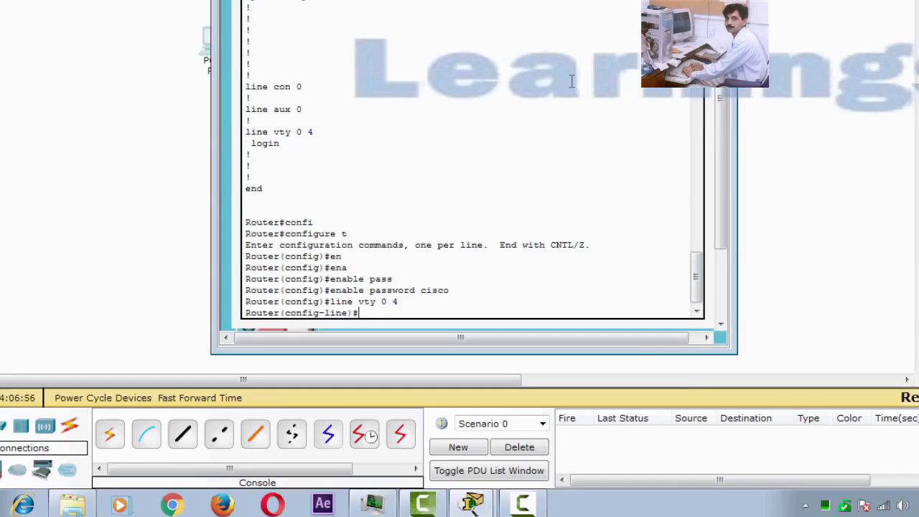
pyautogui.write('pass')
pyautogui.press('Tab')
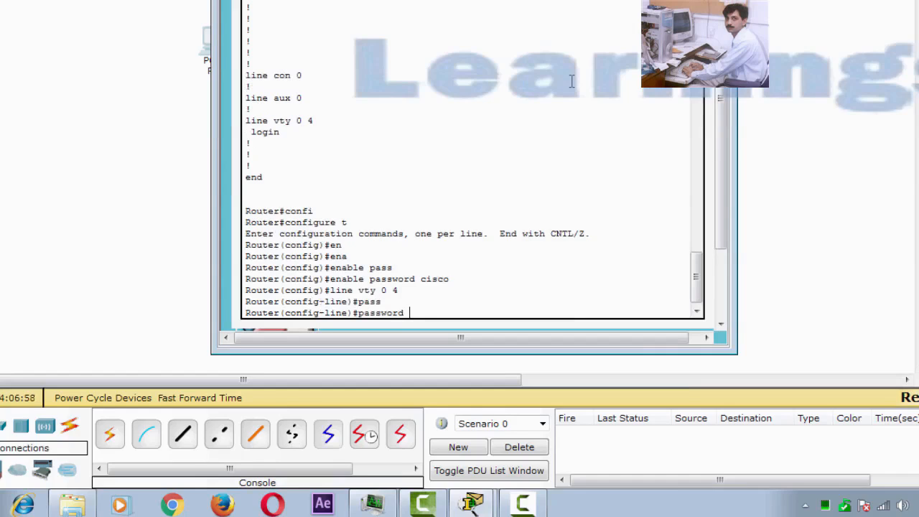
pyautogui.write('abc123')
pyautogui.press('Return')
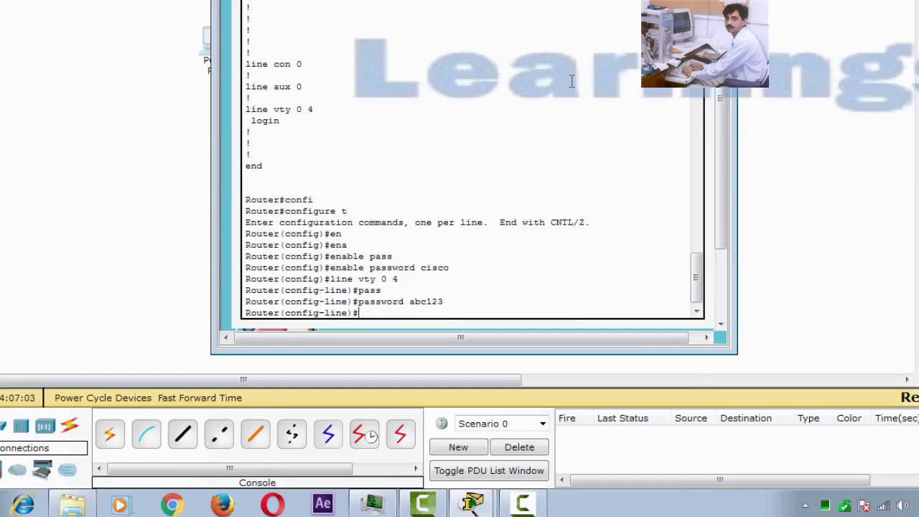
# Exit twice back to the Router# prompt and type show run.
pyautogui.write('exit')
pyautogui.press('Return')
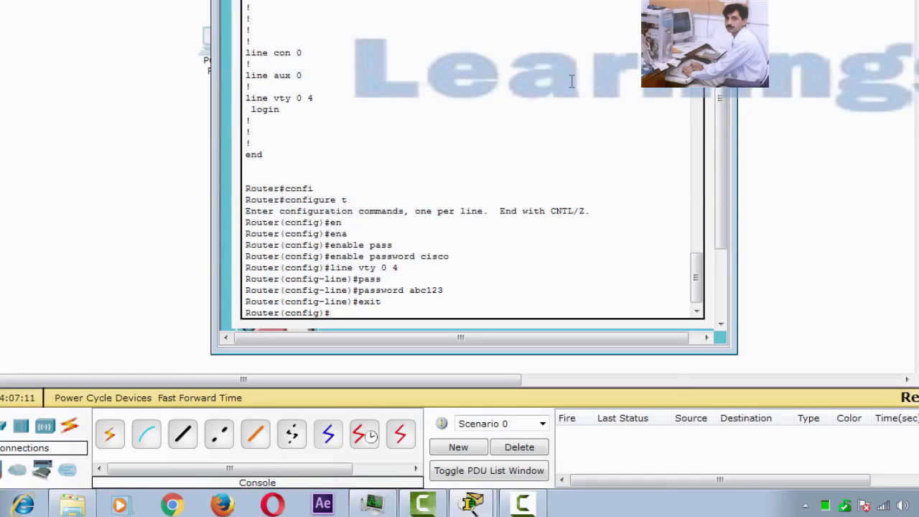
pyautogui.write('exit')
pyautogui.press('Return')
pyautogui.press('Return')
pyautogui.write('show run')
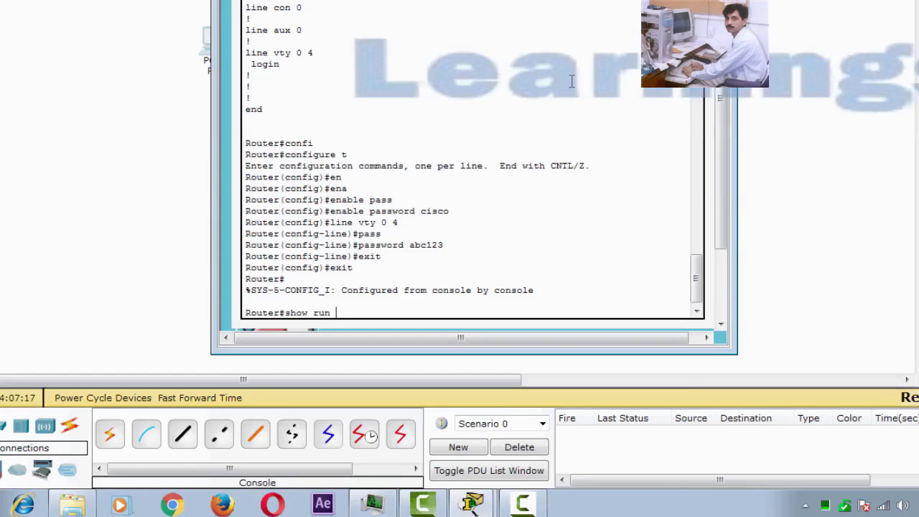
# Page through the updated running configuration to confirm the enable and VTY passwords.
pyautogui.press('Return')
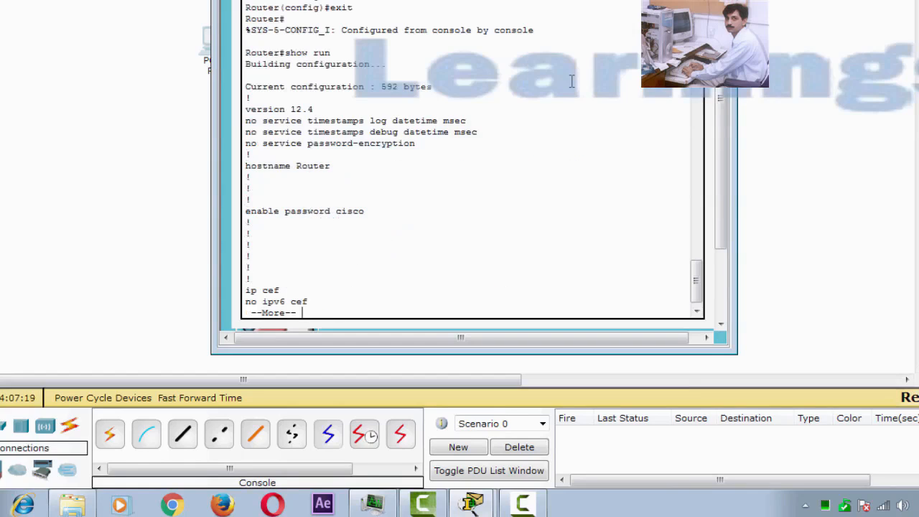
pyautogui.press('space')
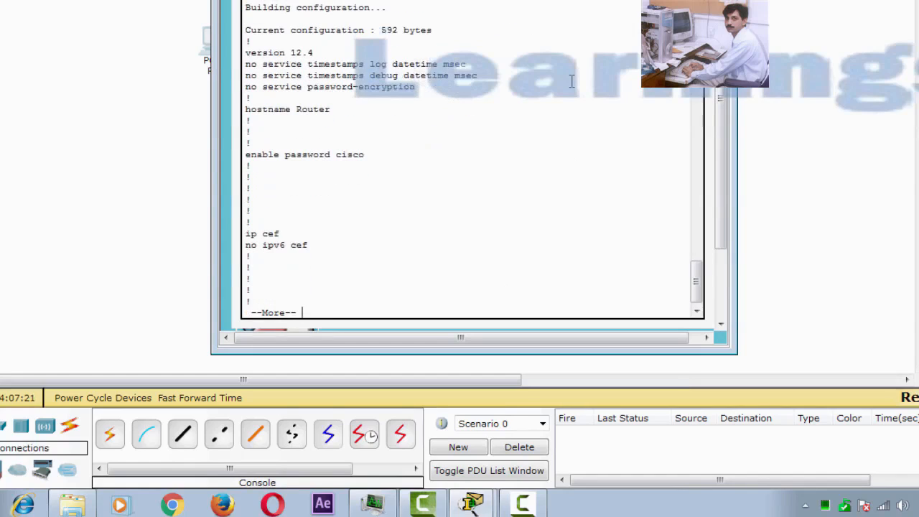
pyautogui.press('Return')
pyautogui.press('Return')
pyautogui.press('Return')
pyautogui.press('Return')
pyautogui.press('Return')
pyautogui.press('Return')
pyautogui.press('Return')
pyautogui.press('Return')
pyautogui.press('Return')
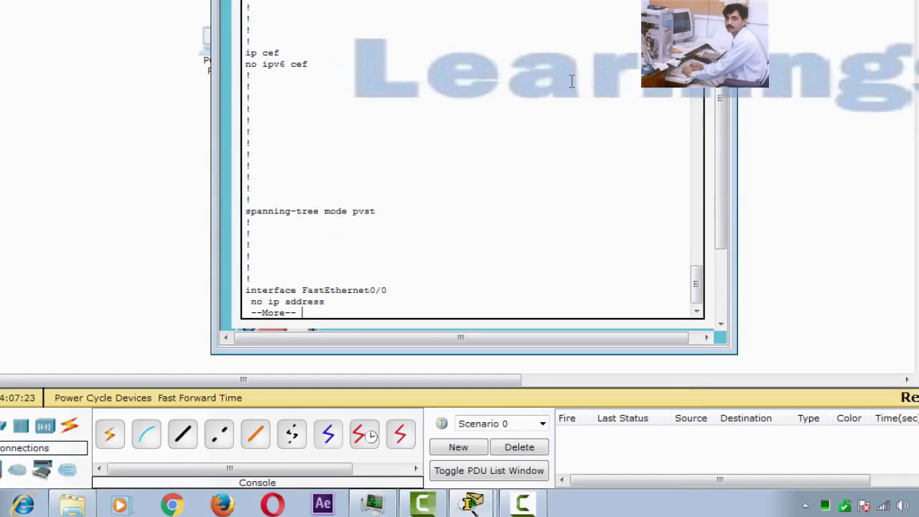
pyautogui.press('Return')
pyautogui.press('Return')
pyautogui.press('Return')
pyautogui.press('Return')
pyautogui.press('Return')
pyautogui.press('Return')
pyautogui.press('Return')
pyautogui.press('Return')
pyautogui.press('Return')
pyautogui.press('Return')
pyautogui.press('Return')
pyautogui.press('Return')
pyautogui.press('Return')
pyautogui.press('Return')
pyautogui.press('Return')
pyautogui.press('Return')
pyautogui.press('Return')
pyautogui.press('Return')
pyautogui.press('Return')
pyautogui.press('Return')
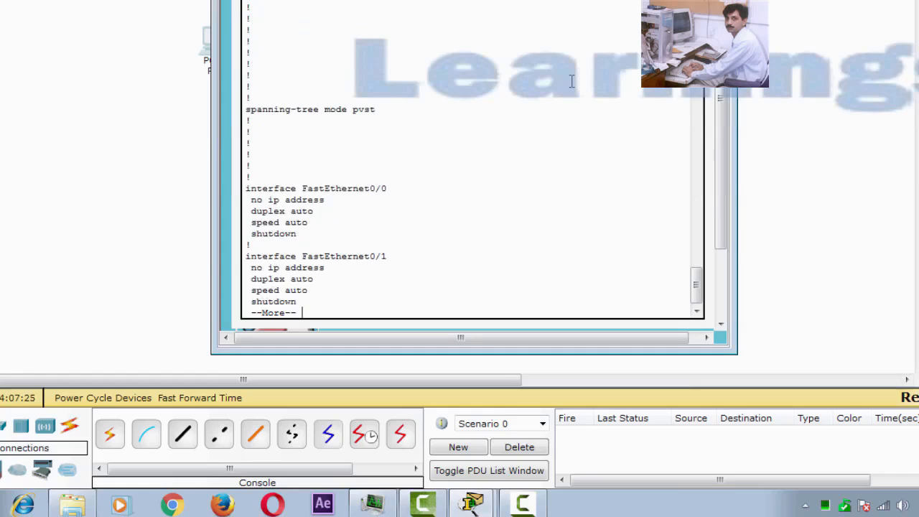
pyautogui.press('Return')
pyautogui.press('Return')
pyautogui.press('Return')
pyautogui.press('Return')
pyautogui.press('Return')
pyautogui.press('Return')
pyautogui.press('Return')
pyautogui.press('Return')
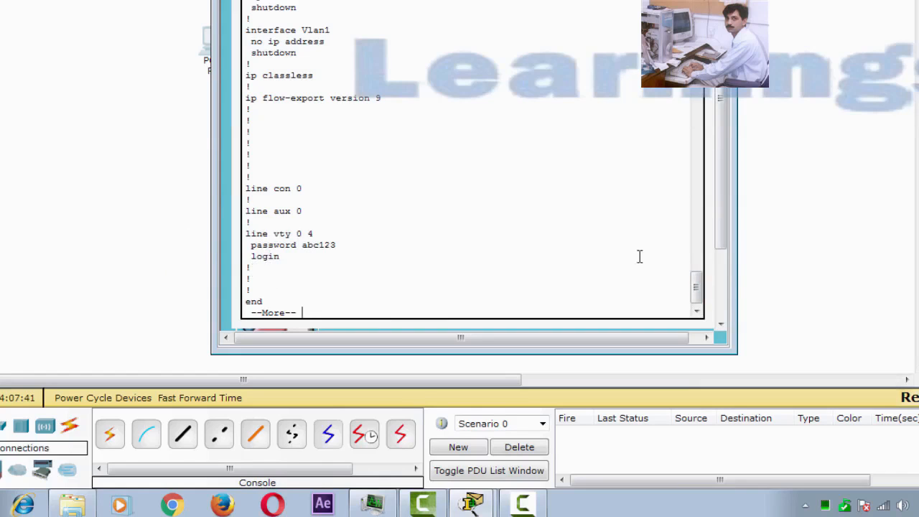
pyautogui.moveTo(697, 286); pyautogui.dragTo(702, 203)
pyautogui.moveTo(699, 218); pyautogui.dragTo(699, 224)
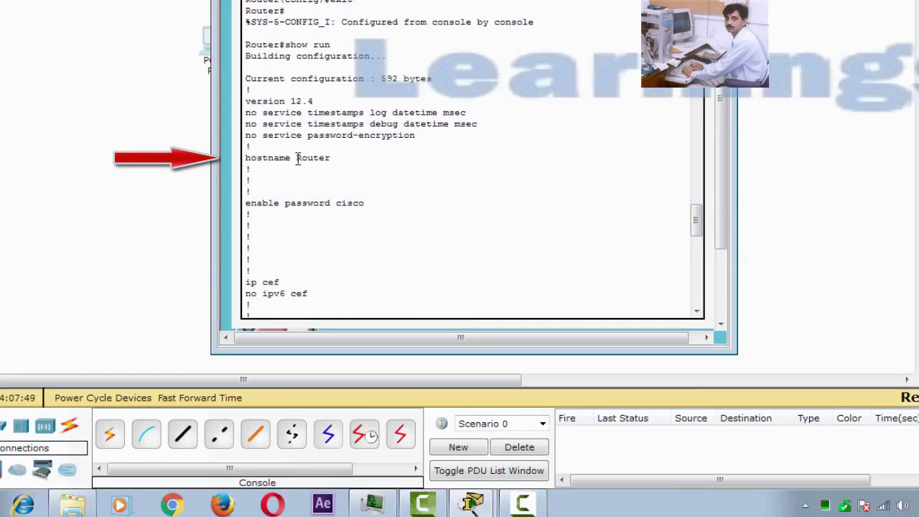
pyautogui.moveTo(697, 226); pyautogui.dragTo(699, 311)
pyautogui.press('space')
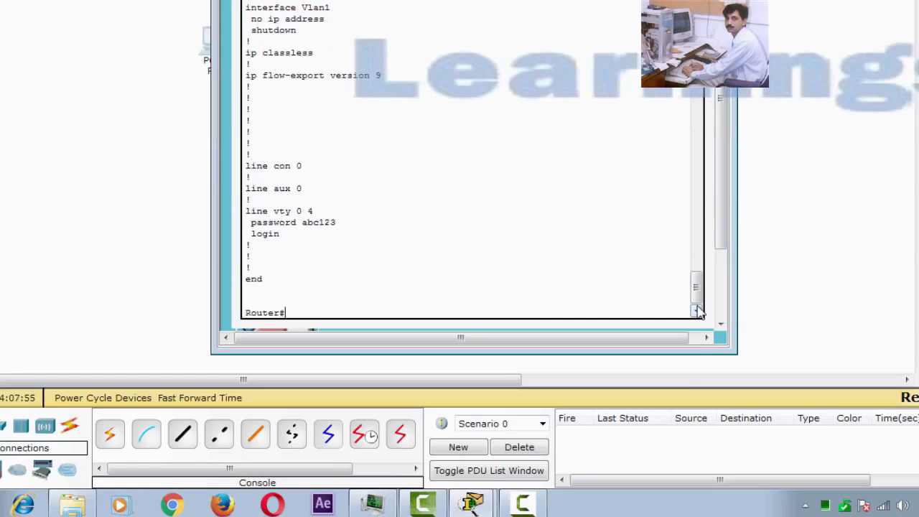
# Enter configure terminal and change the router's hostname to R1.
pyautogui.write('confi')
pyautogui.press('Tab')
pyautogui.write('t')
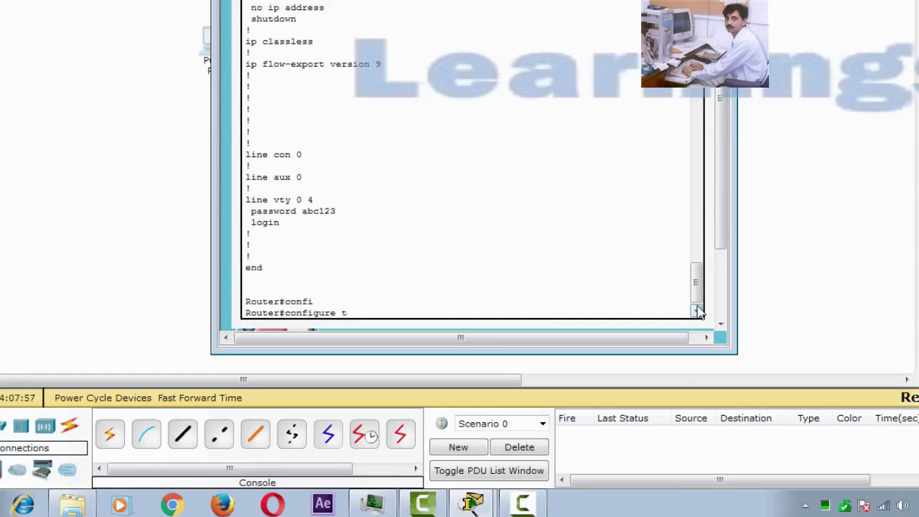
pyautogui.press('Return')
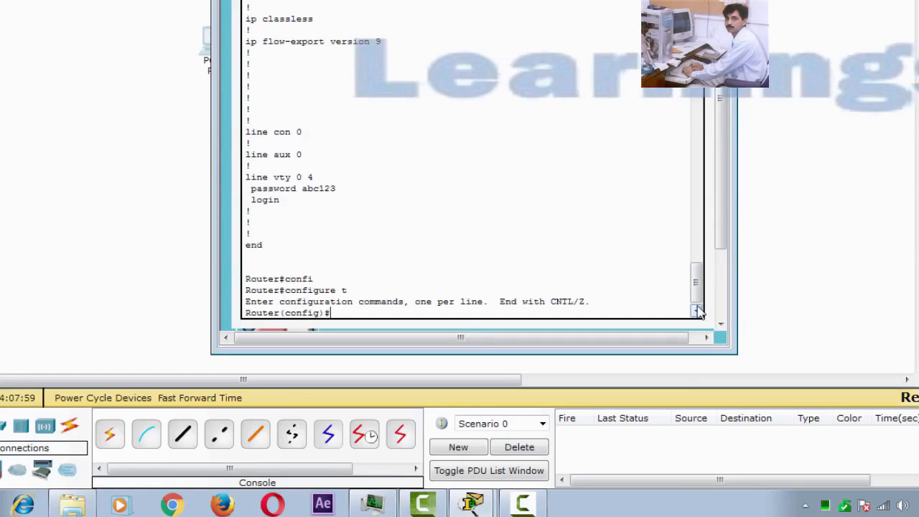
pyautogui.write('hostname R1')
pyautogui.press('Return')
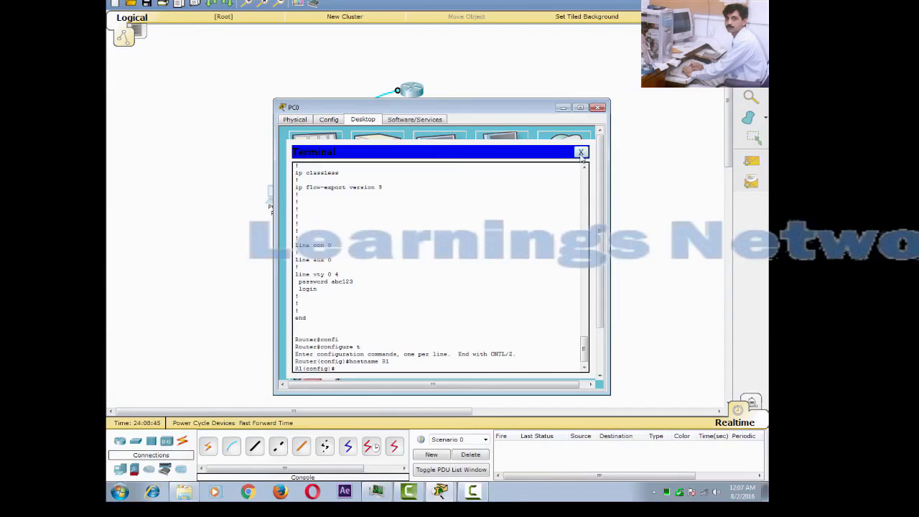
# Close PC0's terminal and place a generic PC, PC1, below PC0.
pyautogui.click(582, 153)
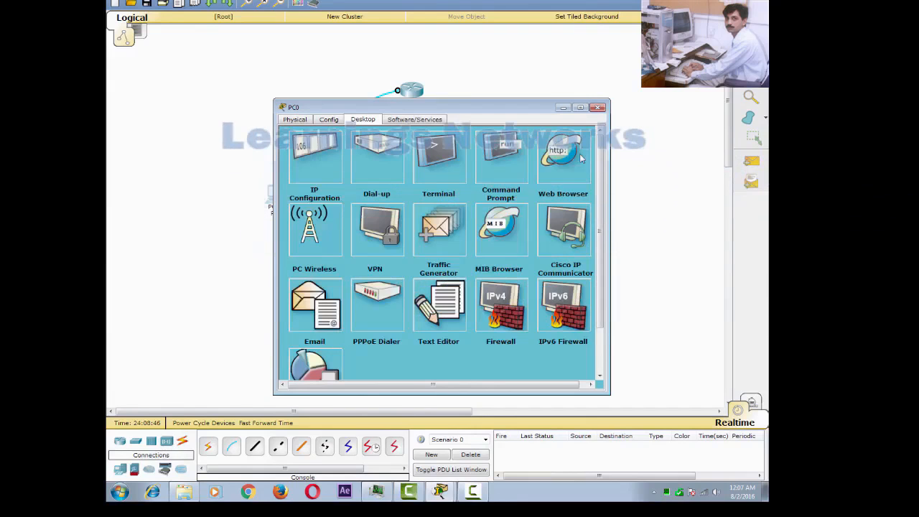
pyautogui.click(564, 108)
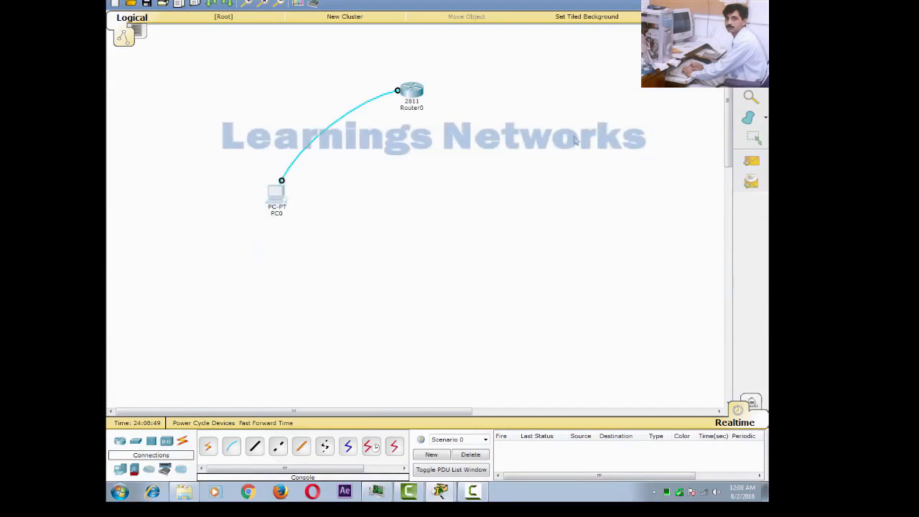
pyautogui.click(120, 469)
pyautogui.click(208, 447)
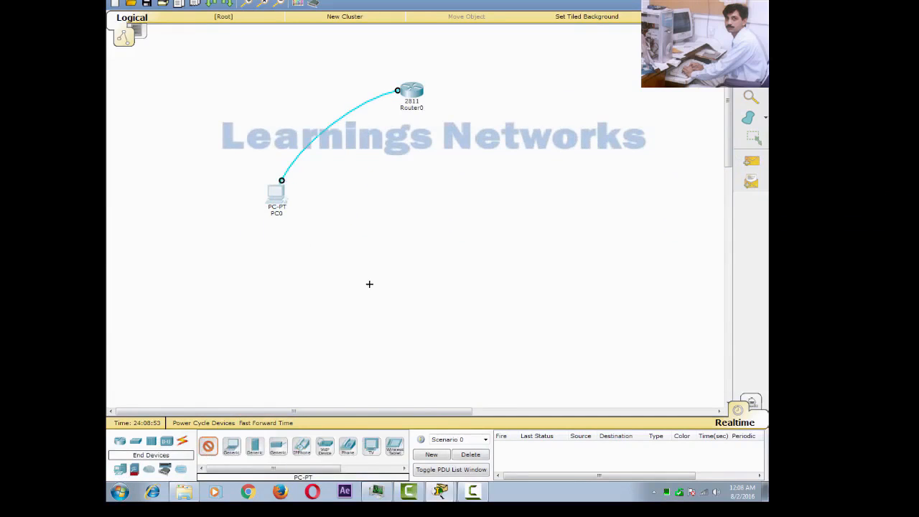
pyautogui.click(382, 262)
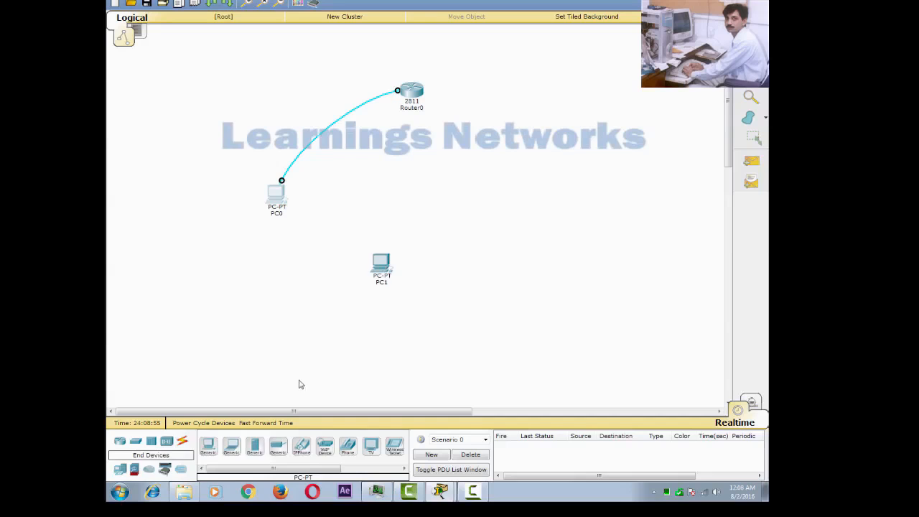
# Add a 2960-24TT switch, Switch0, below the router and arrange PC1 and Switch0.
pyautogui.click(183, 444)
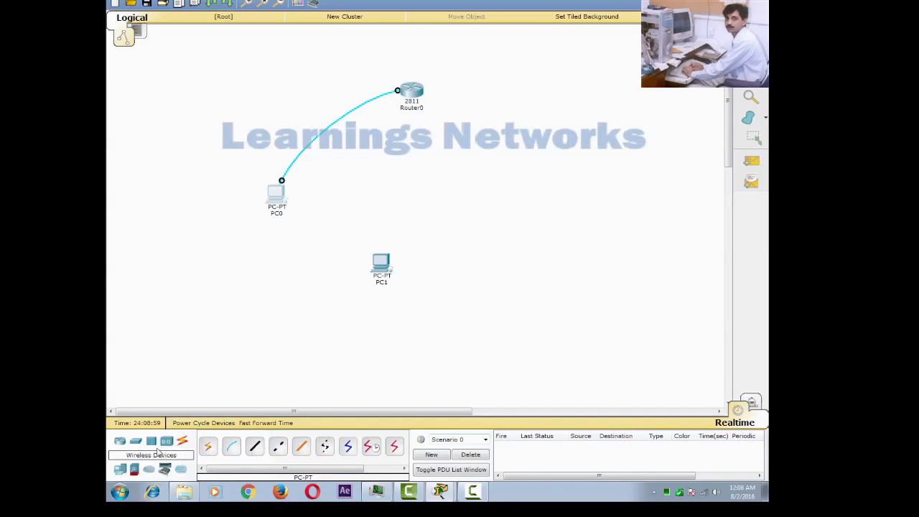
pyautogui.click(136, 441)
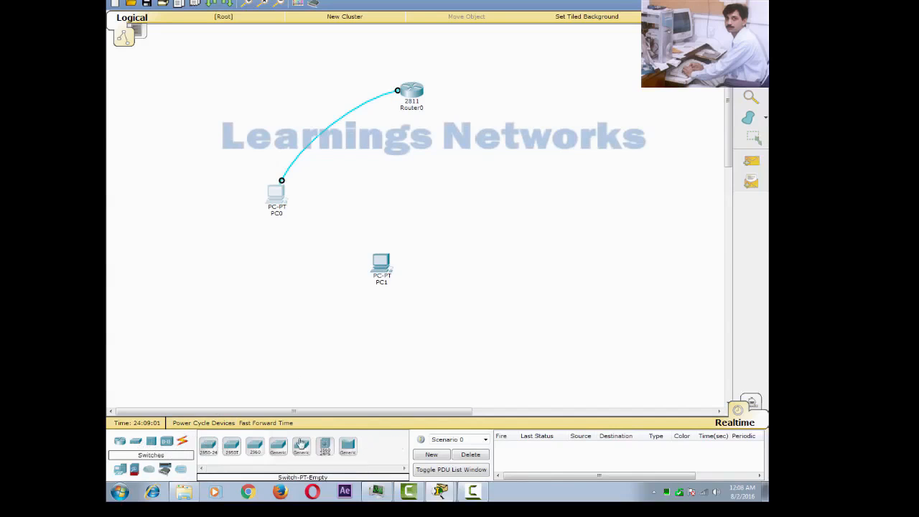
pyautogui.click(255, 446)
pyautogui.click(399, 180)
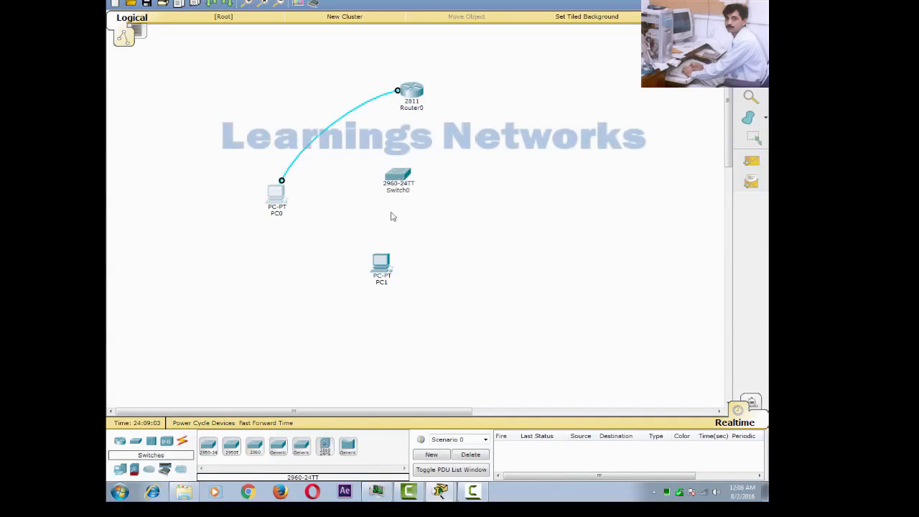
pyautogui.moveTo(380, 260); pyautogui.dragTo(379, 294)
pyautogui.moveTo(400, 196); pyautogui.dragTo(400, 207)
# Connect PC1's FastEthernet0 to Switch0's FastEthernet0/2 with a copper straight-through cable.
pyautogui.click(182, 442)
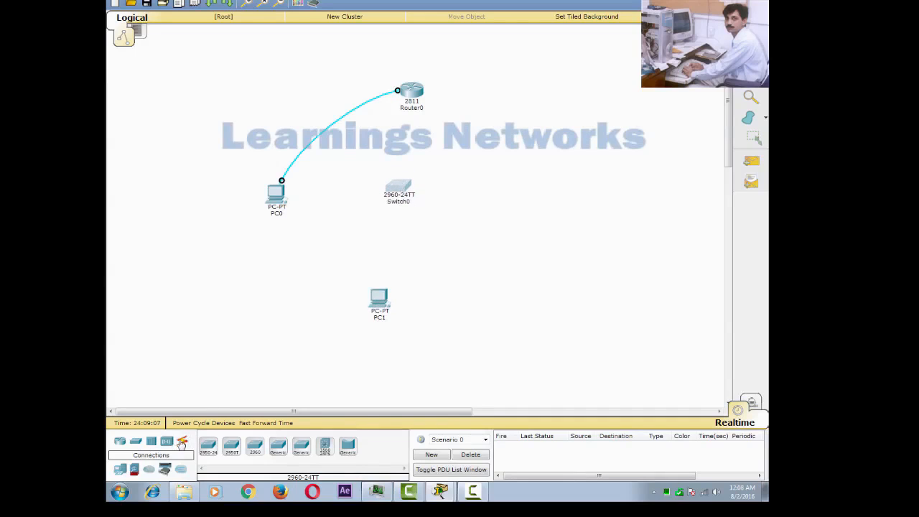
pyautogui.click(181, 442)
pyautogui.click(255, 445)
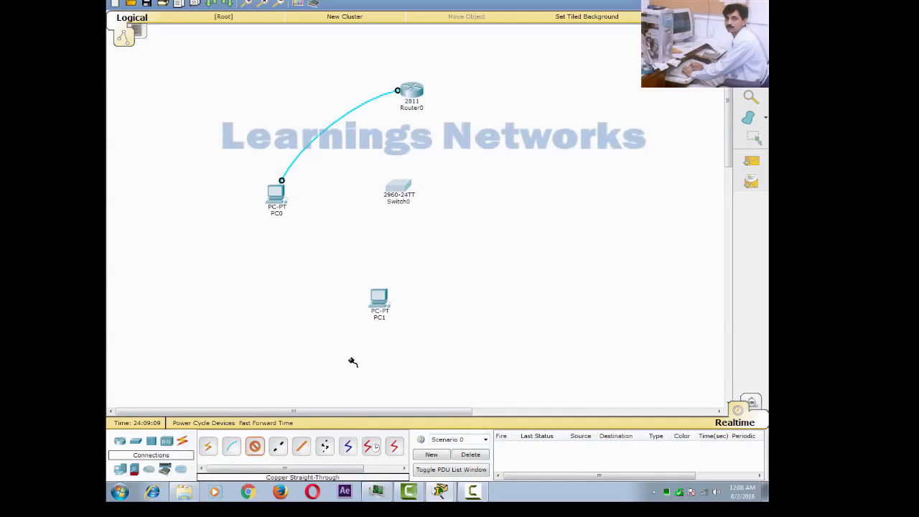
pyautogui.click(381, 302)
pyautogui.click(411, 317)
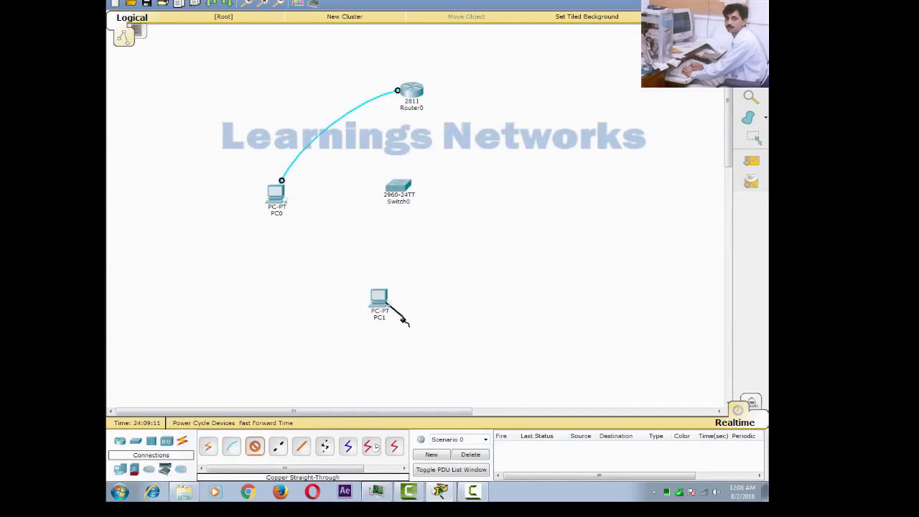
pyautogui.click(400, 188)
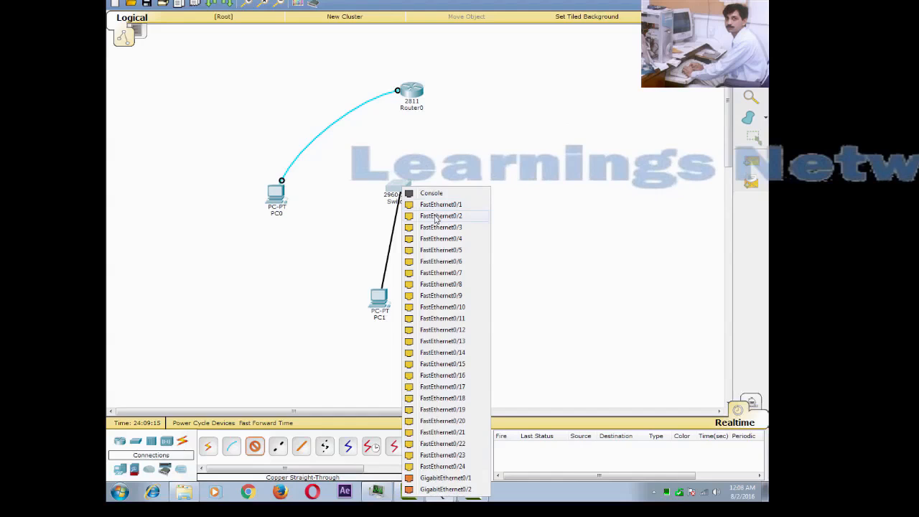
pyautogui.click(436, 217)
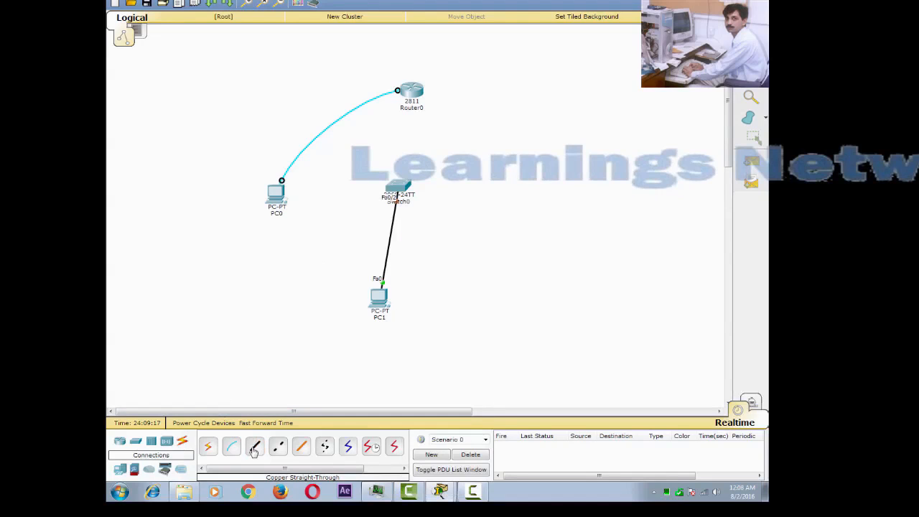
# Connect Switch0's FastEthernet0/1 to Router0's FastEthernet0/0, then shift PC1 slightly left.
pyautogui.click(400, 187)
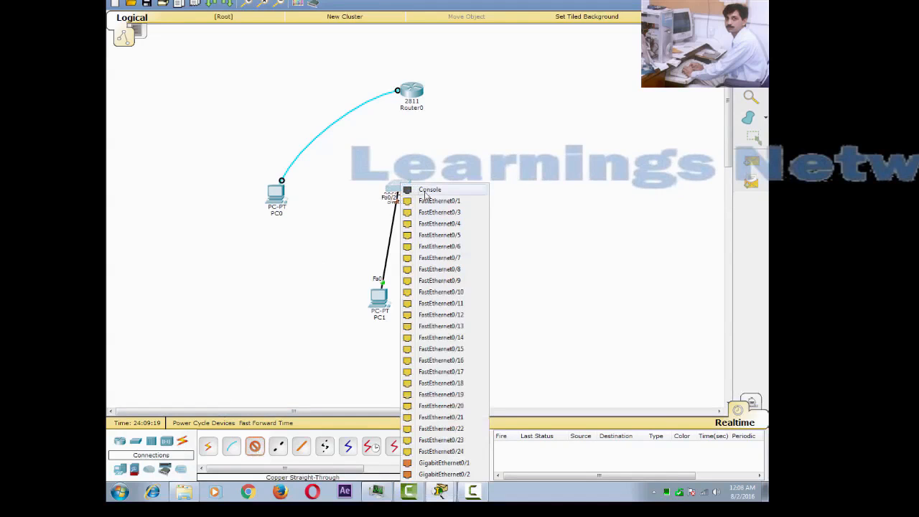
pyautogui.click(436, 202)
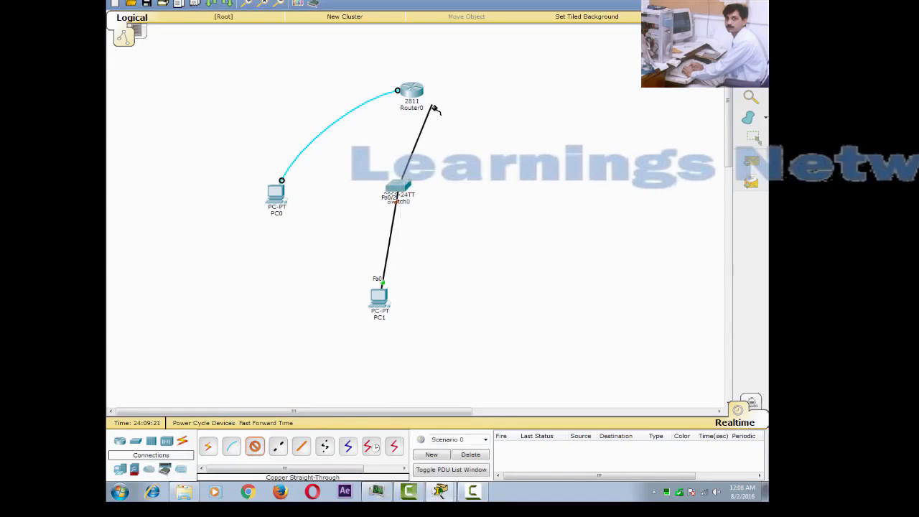
pyautogui.click(416, 93)
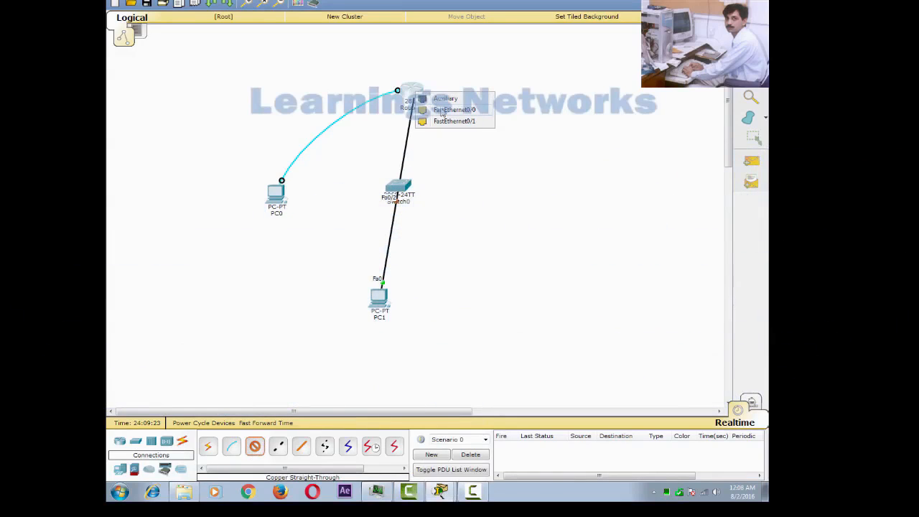
pyautogui.click(443, 112)
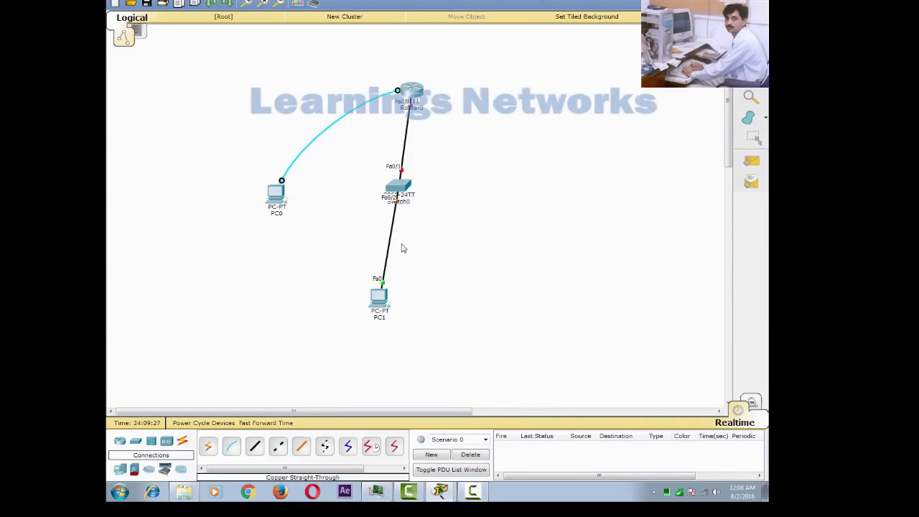
pyautogui.moveTo(380, 299); pyautogui.dragTo(363, 300)
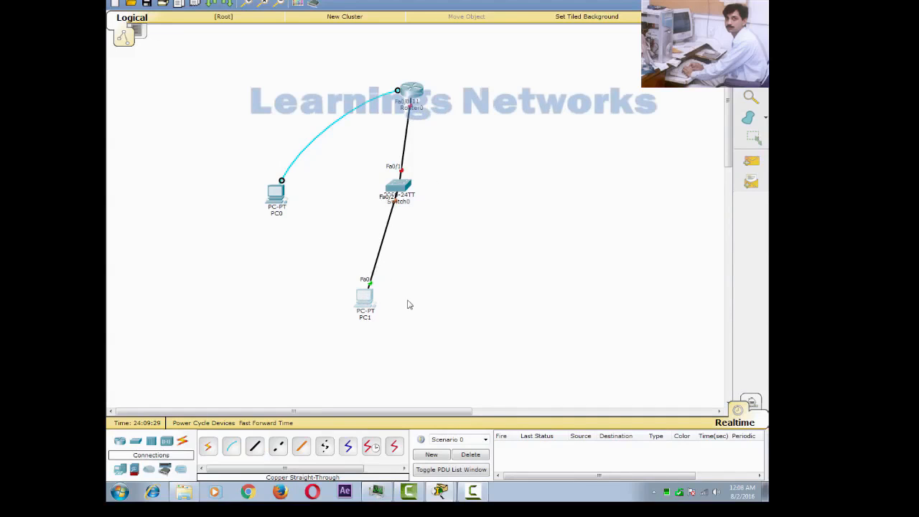
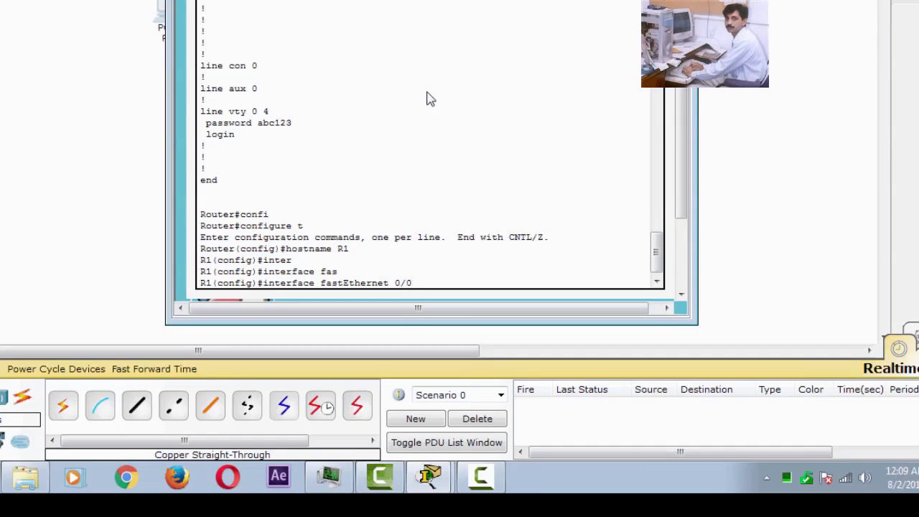
# Assign IP address 192.168.10.1 255.255.255.0 to R1's FastEthernet 0/0.
pyautogui.press('Return')
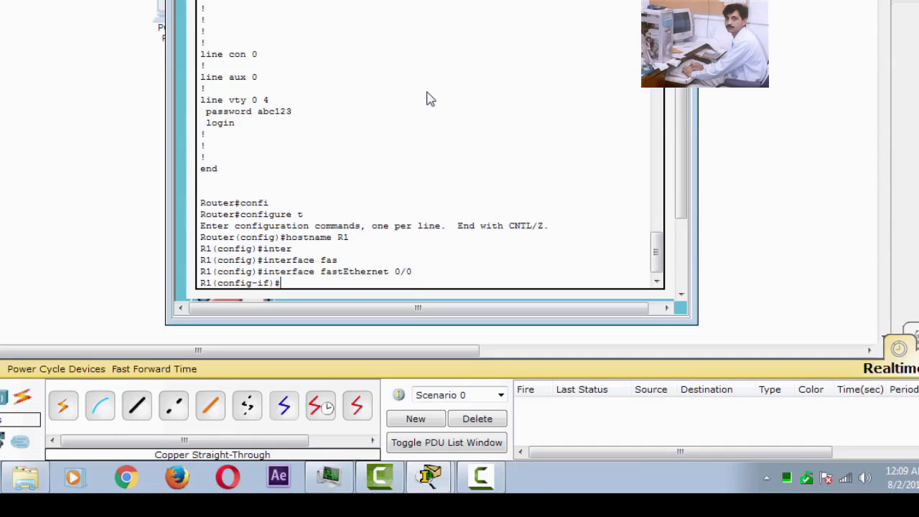
pyautogui.write('ip add')
pyautogui.press('Tab')
pyautogui.write('192.1')
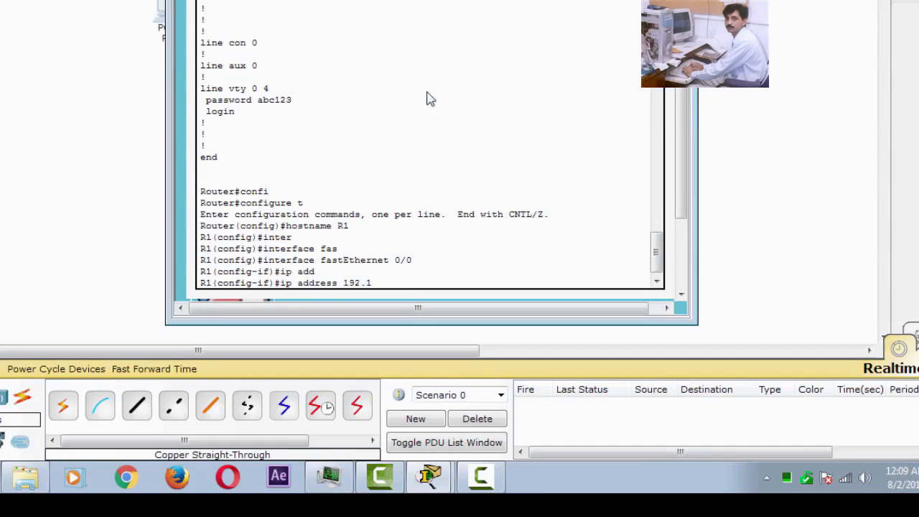
pyautogui.write('68.10.1 255.255.255.0')
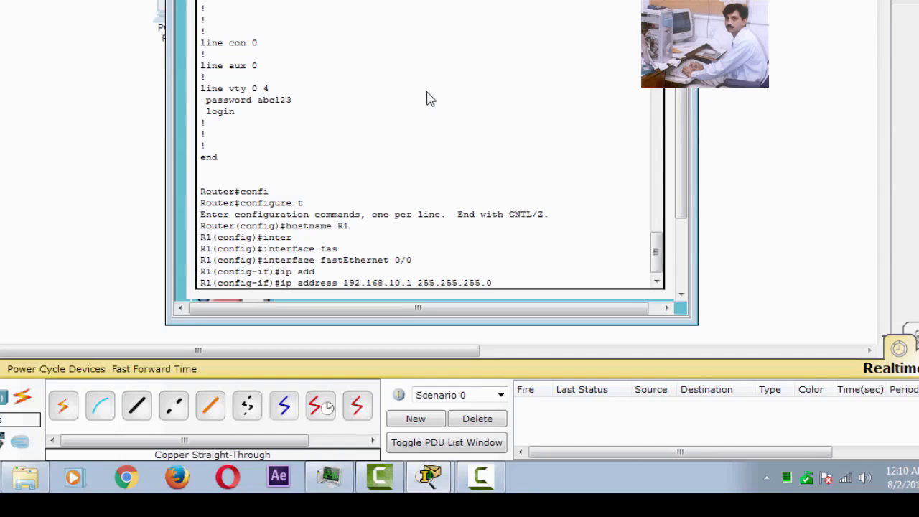
pyautogui.press('Return')
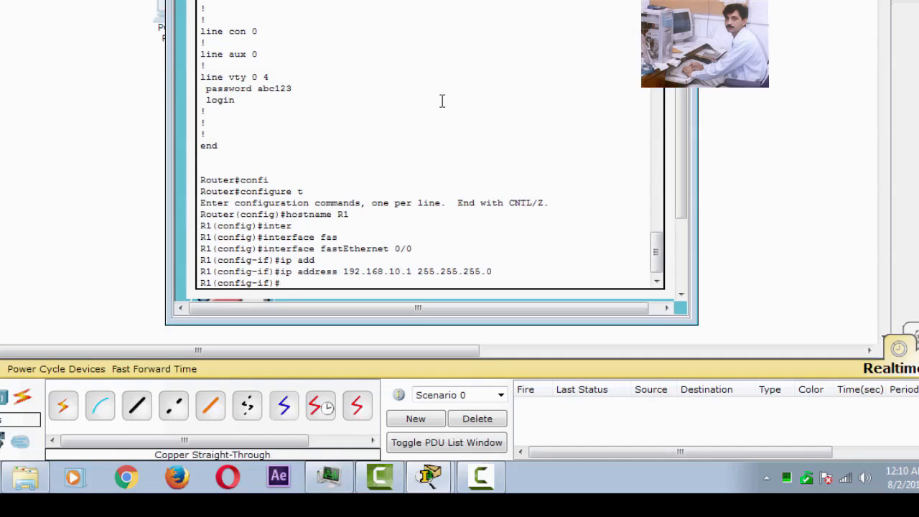
# Bring FastEthernet 0/0 up with 'no shut' and return to global configuration.
pyautogui.write('no shut')
pyautogui.press('Return')
pyautogui.press('Return')
pyautogui.press('Return')
pyautogui.press('Return')
pyautogui.press('Return')
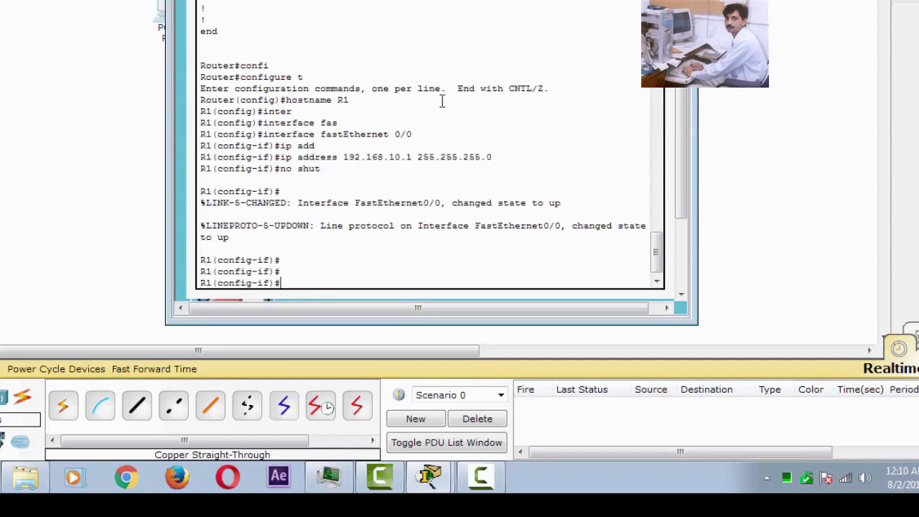
pyautogui.write('exit')
pyautogui.press('Return')
pyautogui.press('Return')
pyautogui.press('Return')
pyautogui.press('Return')
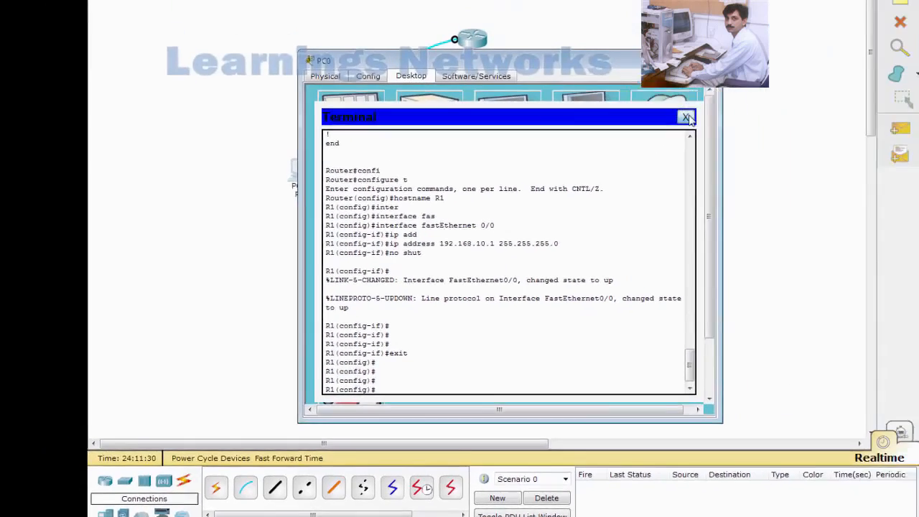
# Set PC1's IP Configuration to 192.168.10.2, mask 255.255.255.0, default gateway 192.168.10.1.
pyautogui.click(688, 119)
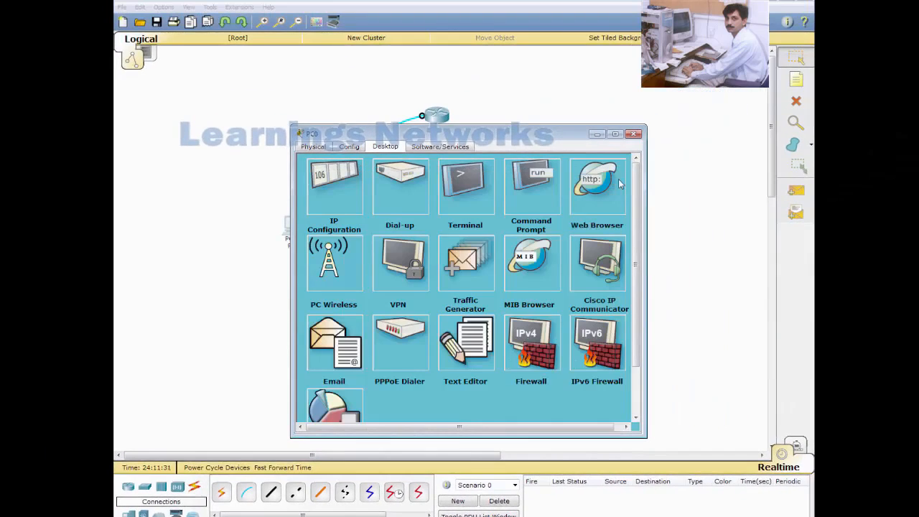
pyautogui.click(597, 134)
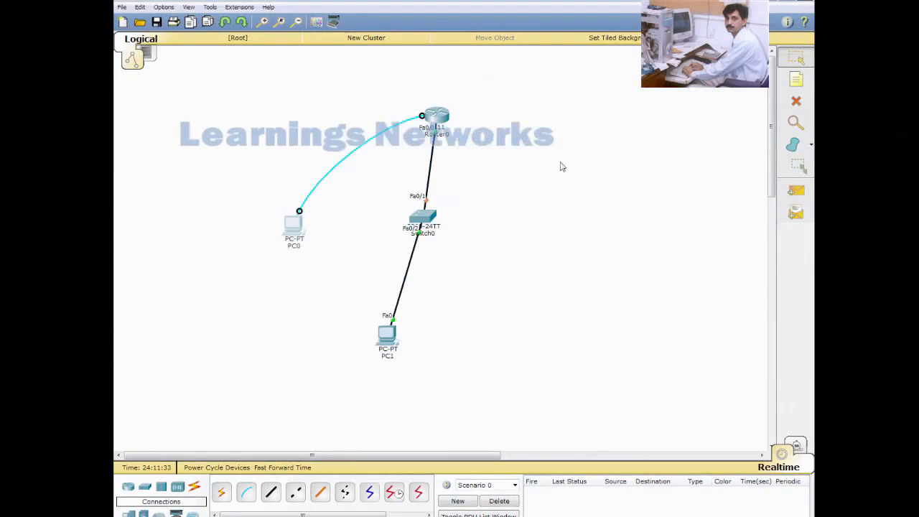
pyautogui.click(393, 334)
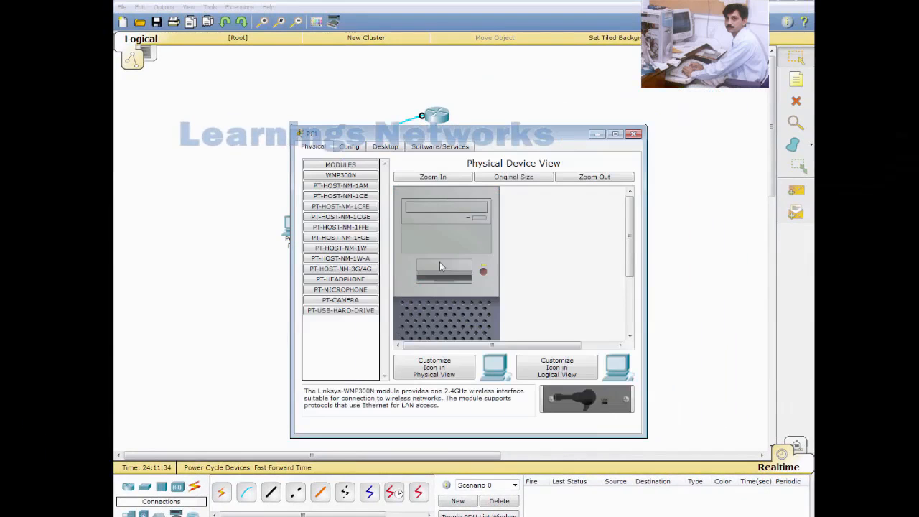
pyautogui.click(386, 147)
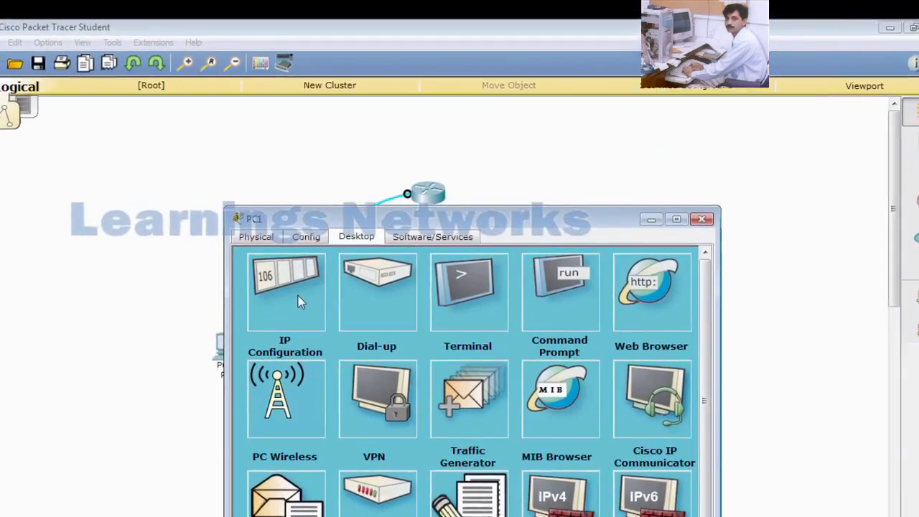
pyautogui.click(336, 190)
pyautogui.click(385, 343)
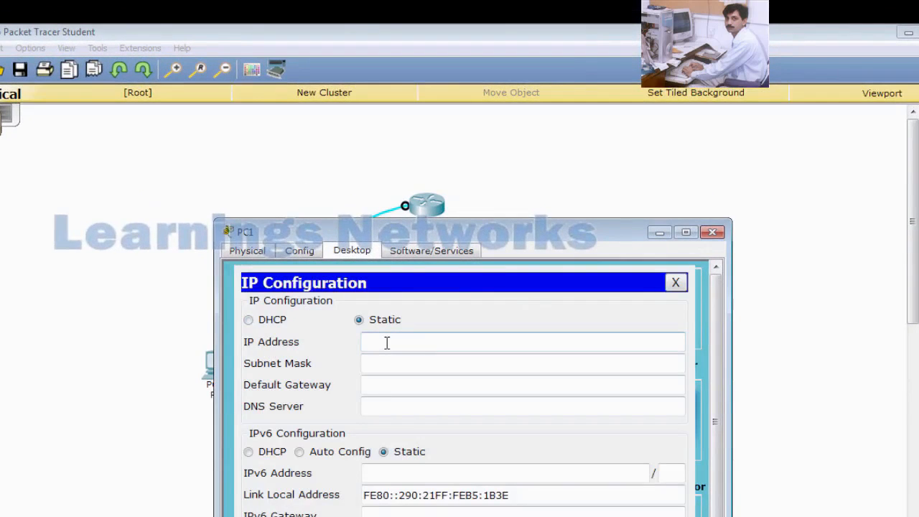
pyautogui.write('192.168.10.2')
pyautogui.press('Tab')
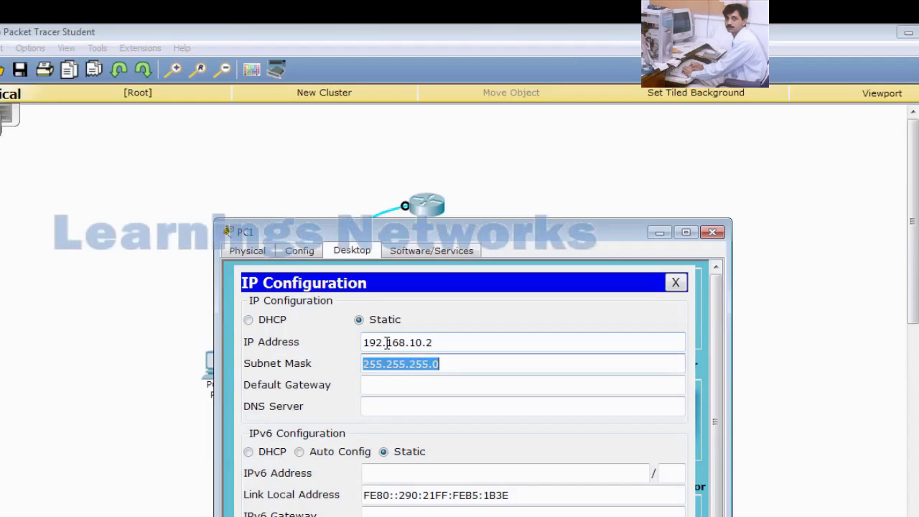
pyautogui.press('Tab')
pyautogui.write('19')
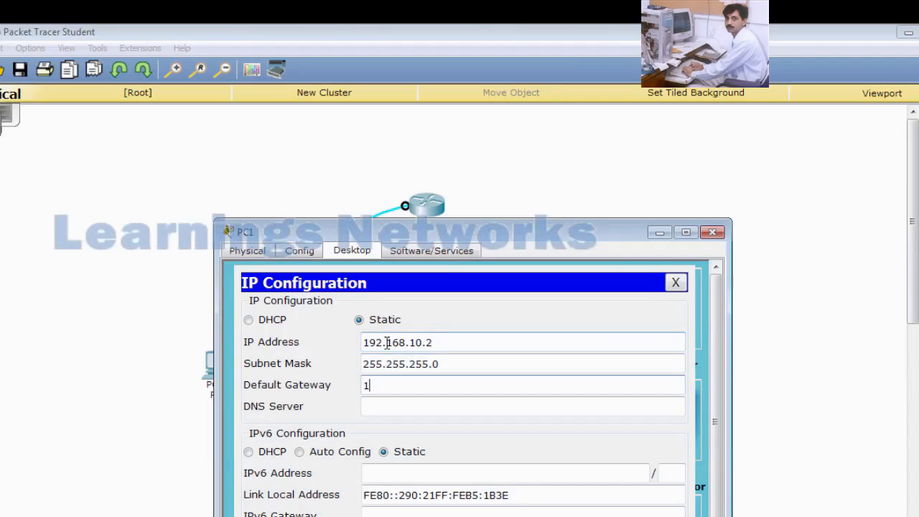
pyautogui.write('2.168.10.1')
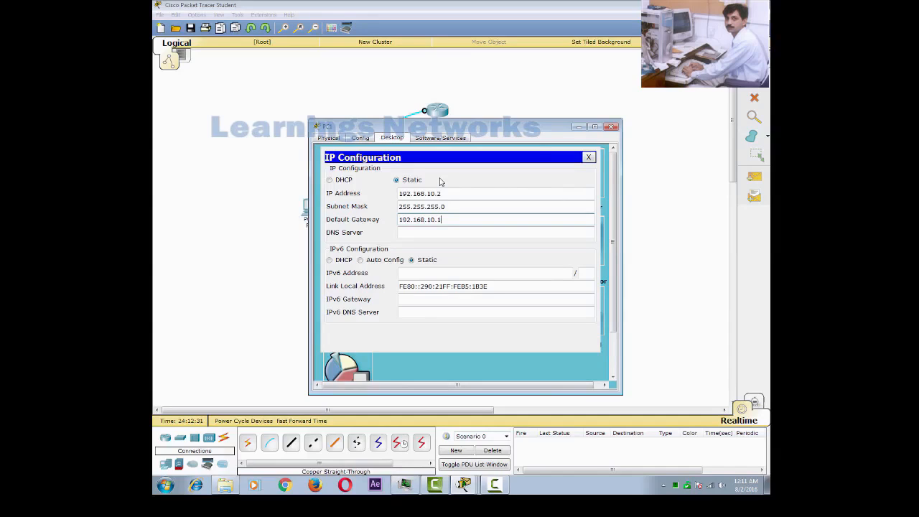
# Ping the router at 192.168.10.1 from PC1's command prompt.
pyautogui.click(589, 158)
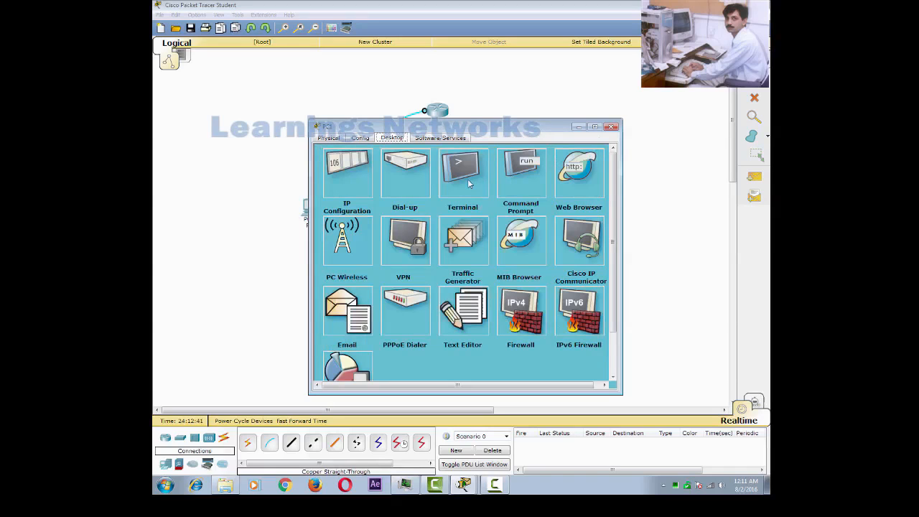
pyautogui.click(523, 172)
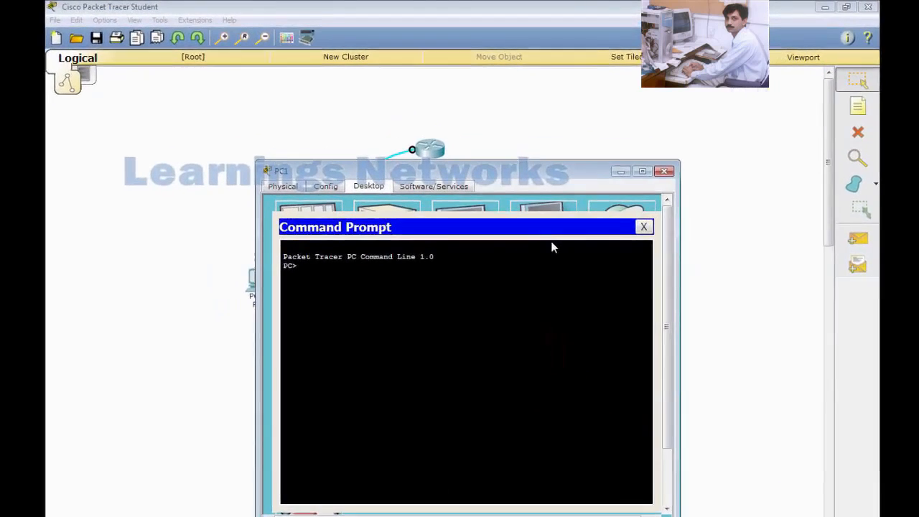
pyautogui.write('ping ')
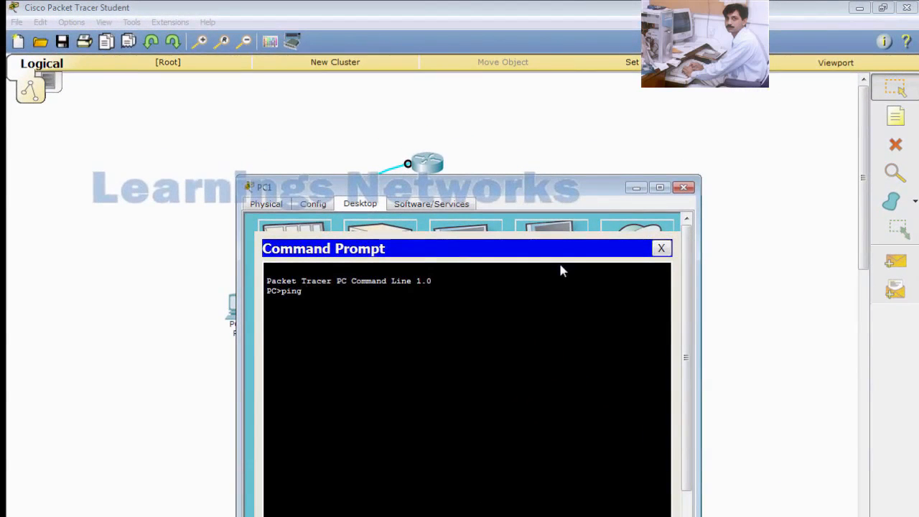
pyautogui.write('192.168.10.1')
pyautogui.press('Return')
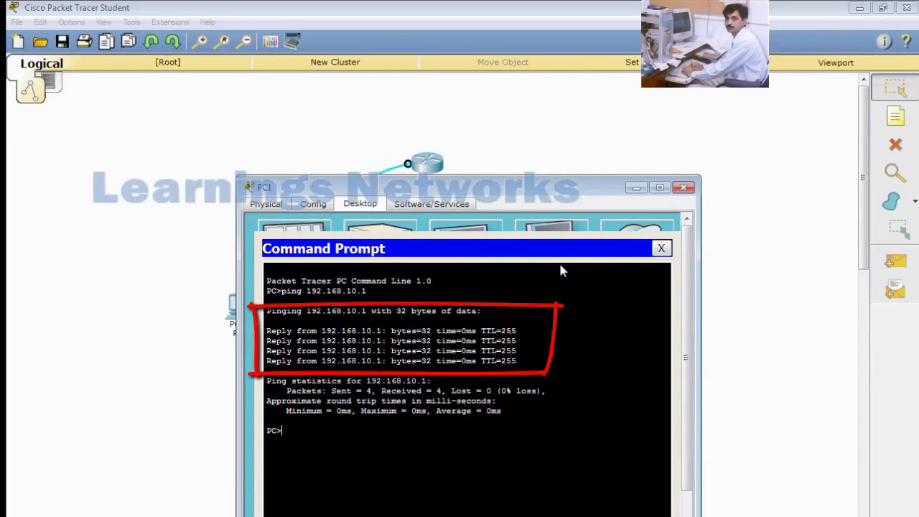
# Start a telnet session from PC1 to 192.168.10.1.
pyautogui.write('telnet 192.16')
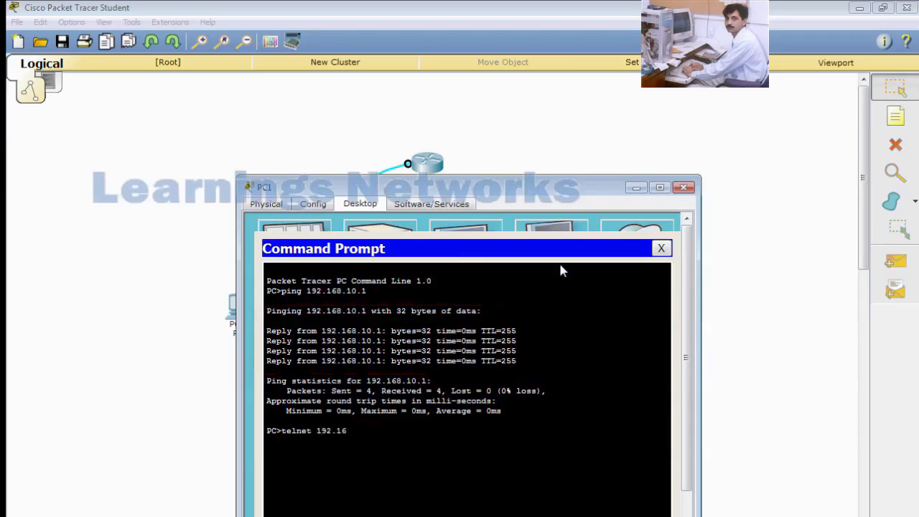
pyautogui.write('810')
pyautogui.press('BackSpace')
pyautogui.press('BackSpace')
pyautogui.write('.10.1')
pyautogui.press('Return')
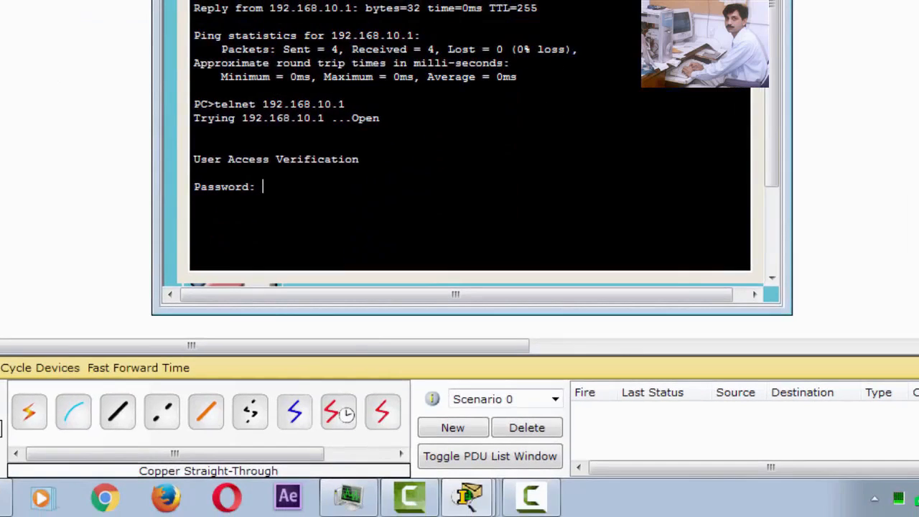
# Log into R1 with the vty password and enter privileged mode using the enable password.
pyautogui.press('Return')
pyautogui.write('en')
pyautogui.press('Tab')
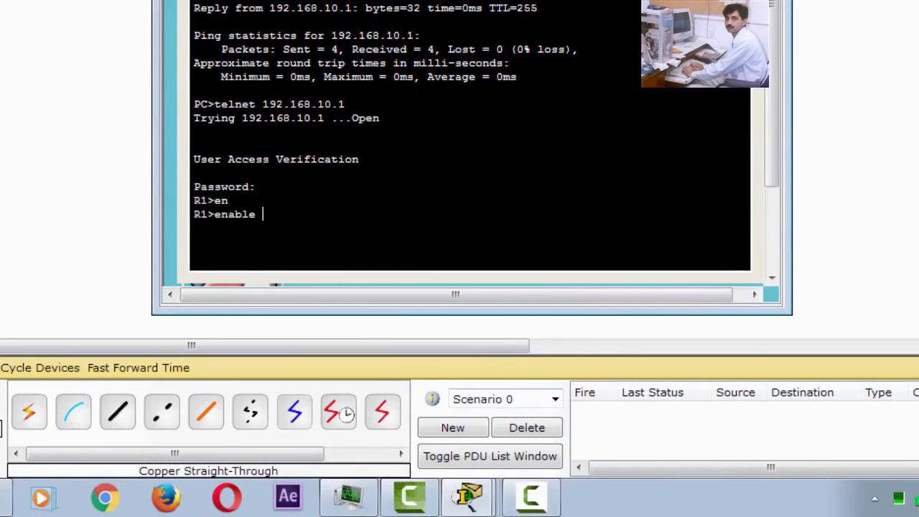
pyautogui.press('Return')
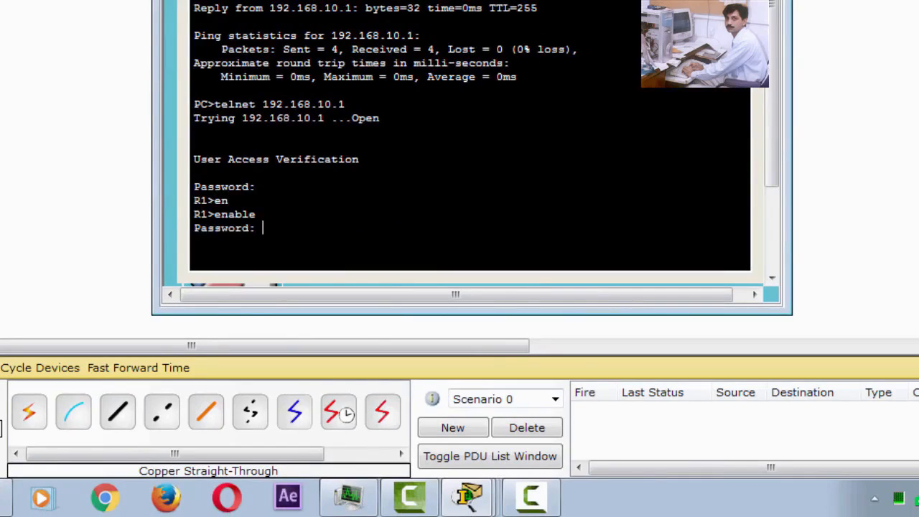
pyautogui.press('Return')
# Page through R1's running configuration with 'show run' to the end.
pyautogui.write('show run')
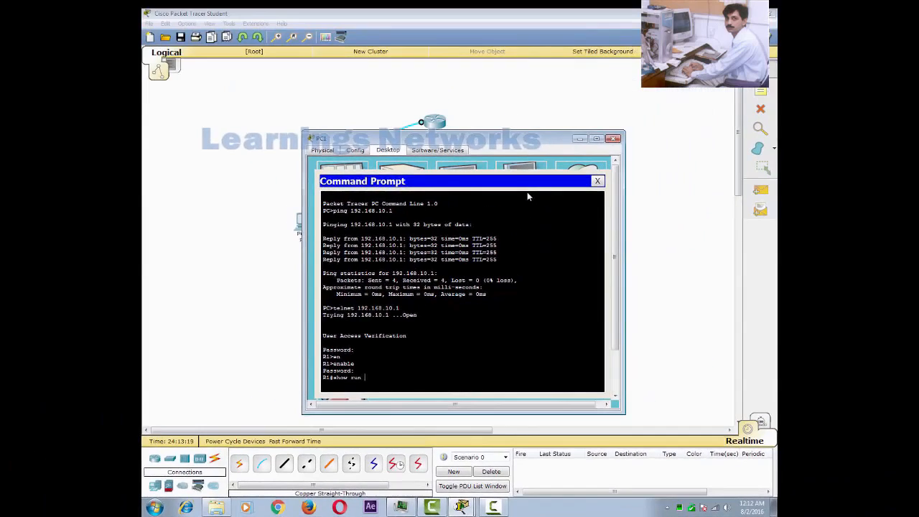
pyautogui.press('Return')
pyautogui.press('Return')
pyautogui.press('Return')
pyautogui.press('Return')
pyautogui.press('Return')
pyautogui.press('Return')
pyautogui.press('Return')
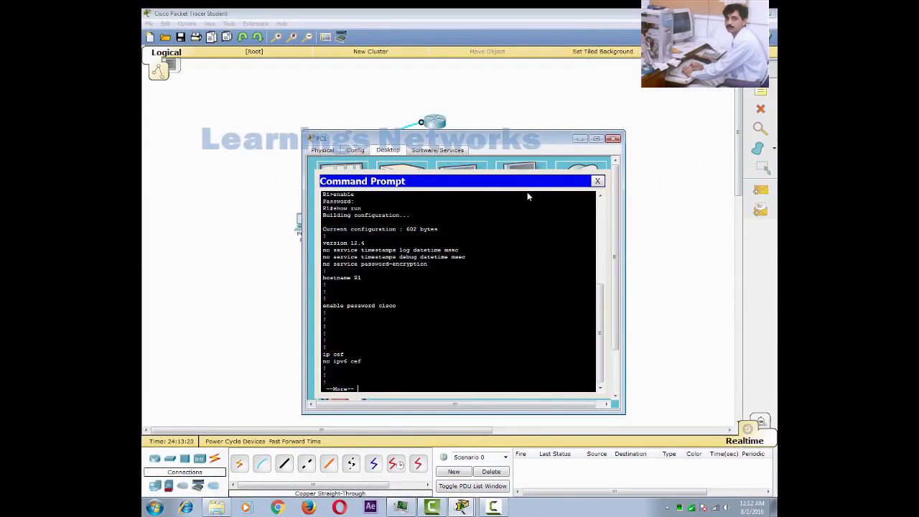
pyautogui.press('Return')
pyautogui.press('Return')
pyautogui.press('Return')
pyautogui.press('Return')
pyautogui.press('Return')
pyautogui.press('Return')
pyautogui.press('Return')
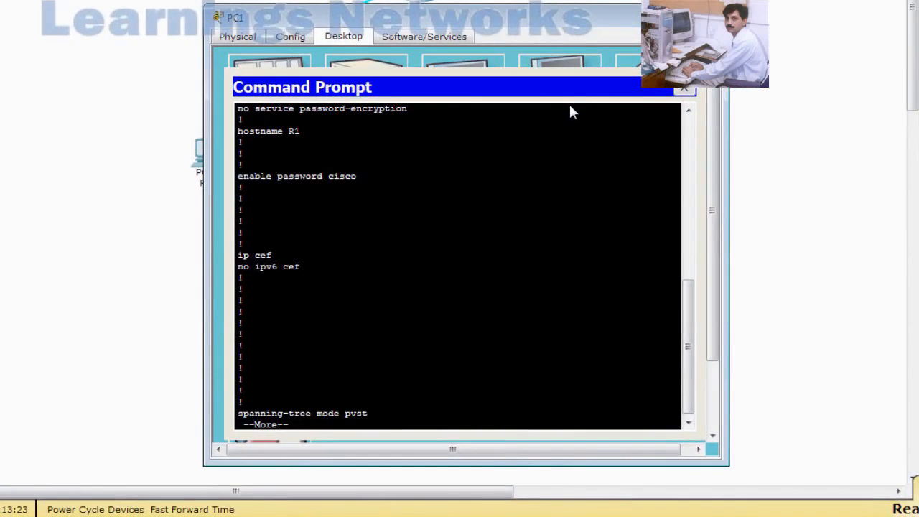
pyautogui.press('Return')
pyautogui.press('Return')
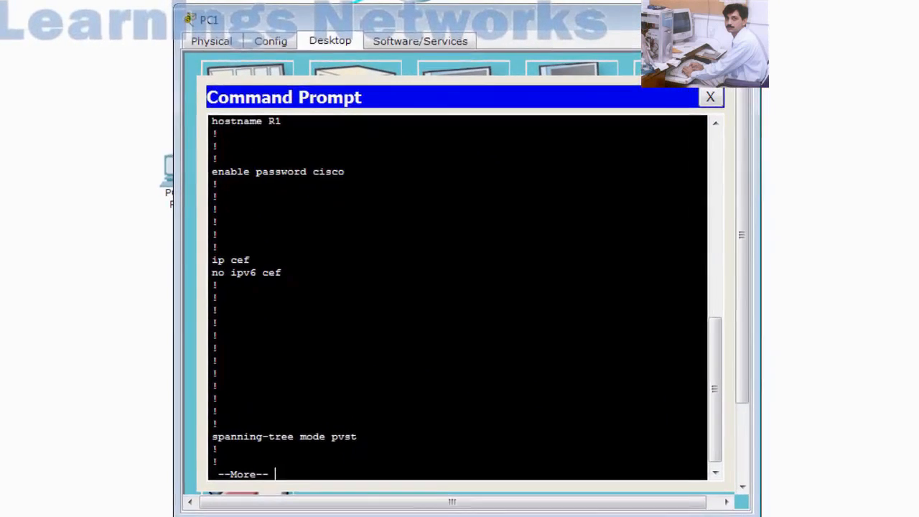
pyautogui.press('Return')
pyautogui.press('Return')
pyautogui.press('Return')
pyautogui.press('Return')
pyautogui.press('Return')
pyautogui.press('Return')
pyautogui.press('Return')
pyautogui.press('Return')
pyautogui.press('Return')
pyautogui.press('Return')
pyautogui.press('Return')
pyautogui.press('Return')
pyautogui.press('Return')
pyautogui.press('Return')
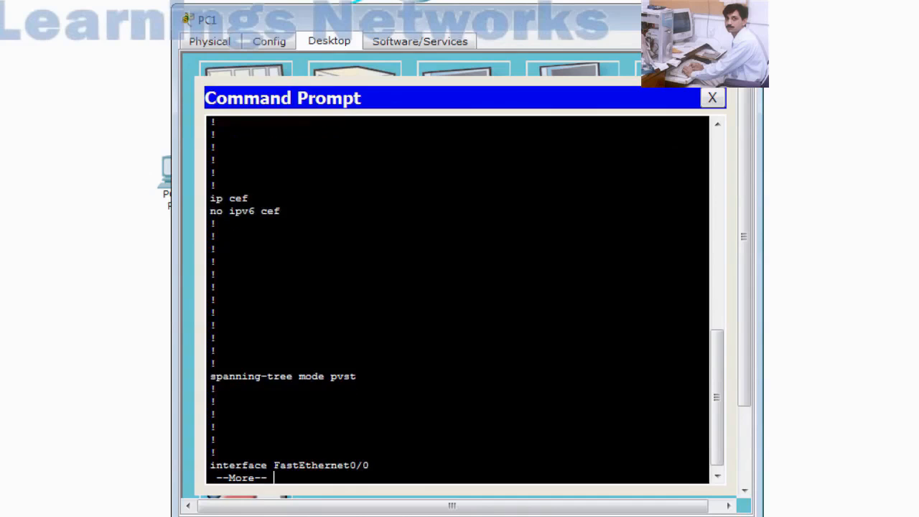
pyautogui.press('Return')
pyautogui.press('Return')
pyautogui.press('Return')
pyautogui.press('Return')
pyautogui.press('Return')
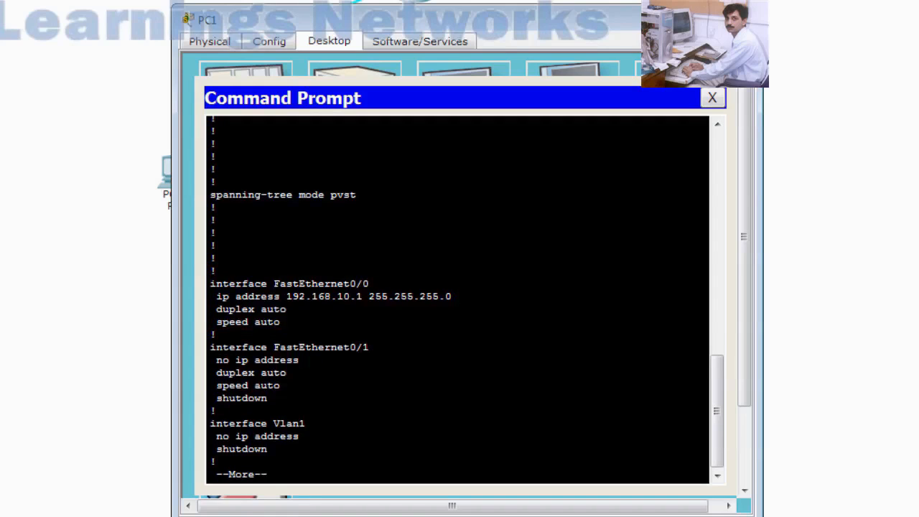
pyautogui.press('Return')
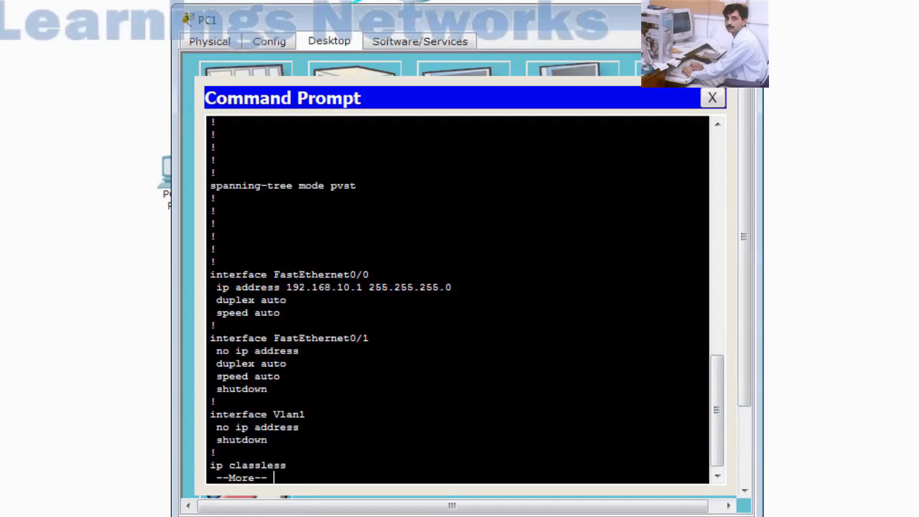
pyautogui.press('Return')
pyautogui.press('Return')
pyautogui.press('Return')
pyautogui.press('Return')
pyautogui.press('Return')
pyautogui.press('Return')
pyautogui.press('Return')
pyautogui.press('Return')
pyautogui.press('Return')
pyautogui.press('Return')
pyautogui.press('Return')
pyautogui.press('Return')
pyautogui.press('Return')
pyautogui.press('Return')
pyautogui.press('Return')
pyautogui.press('Return')
pyautogui.press('Return')
pyautogui.press('Return')
pyautogui.press('Return')
pyautogui.press('Return')
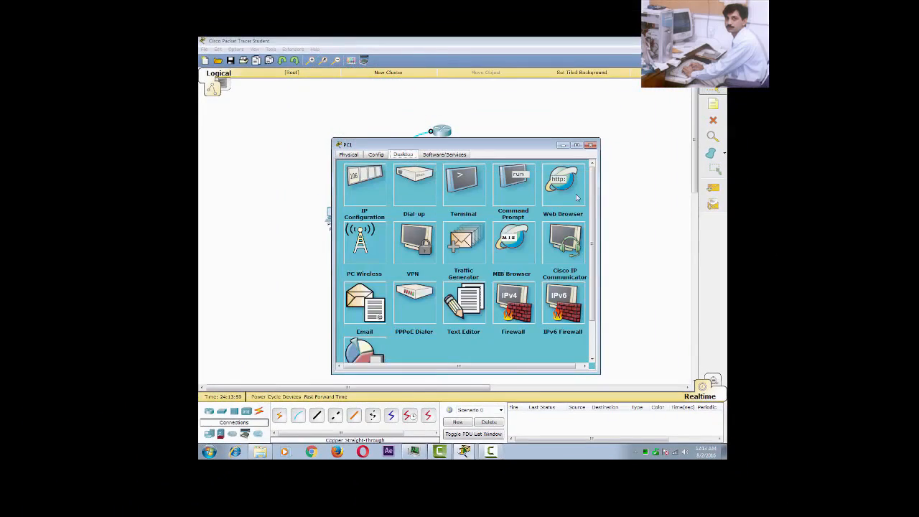
# Minimize PC1's window to reveal the router, switch and PC topology.
pyautogui.click(563, 146)
pyautogui.click(563, 146)
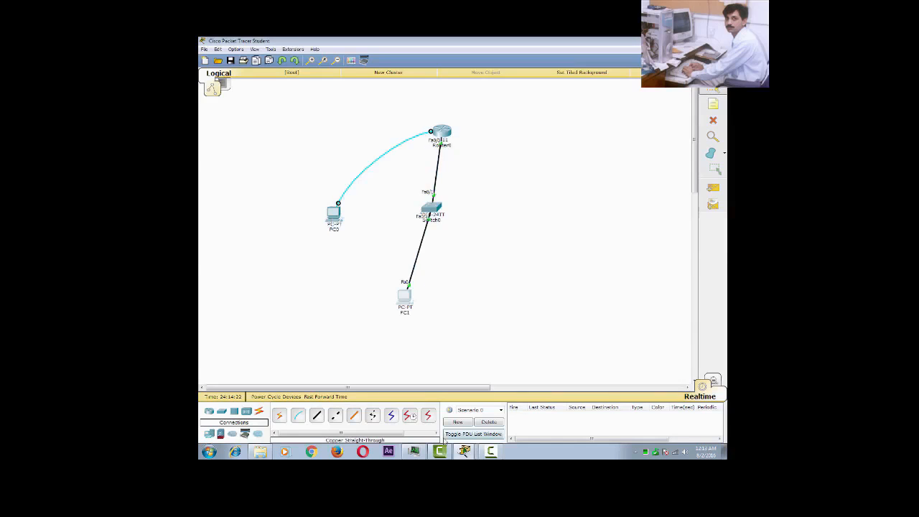